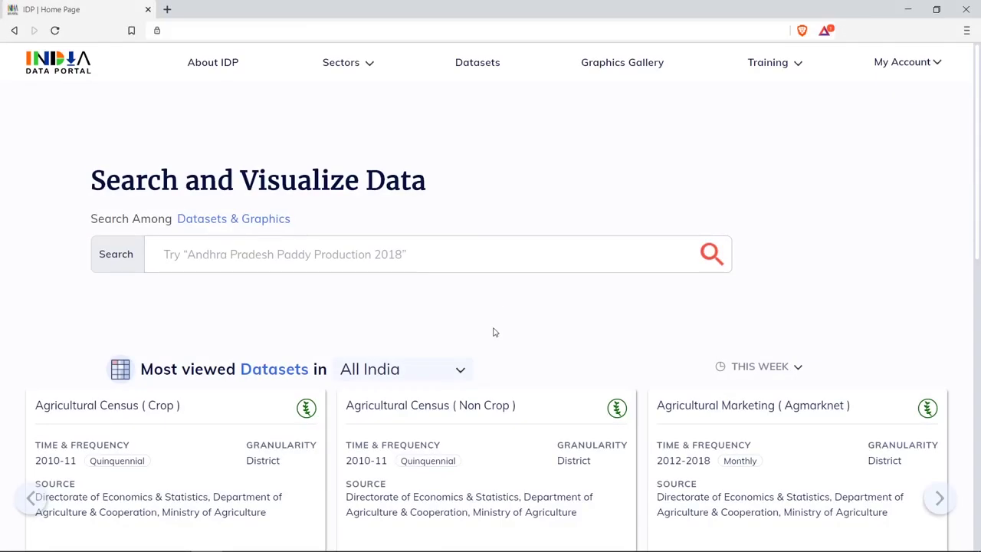
# Scroll to the most viewed graphics and open the region dropdown, keeping All India.
pyautogui.scroll(-2, 494, 330)
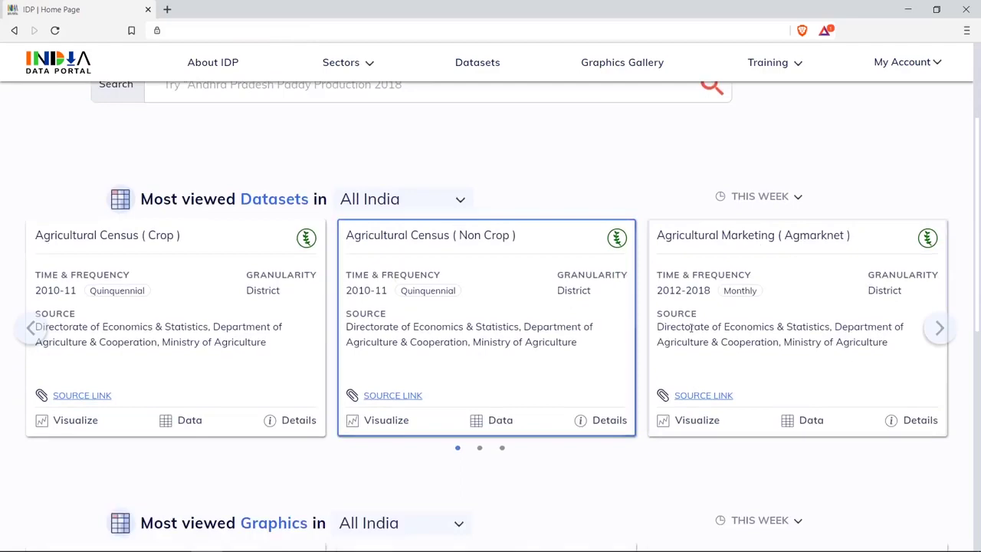
pyautogui.scroll(-3, 692, 333)
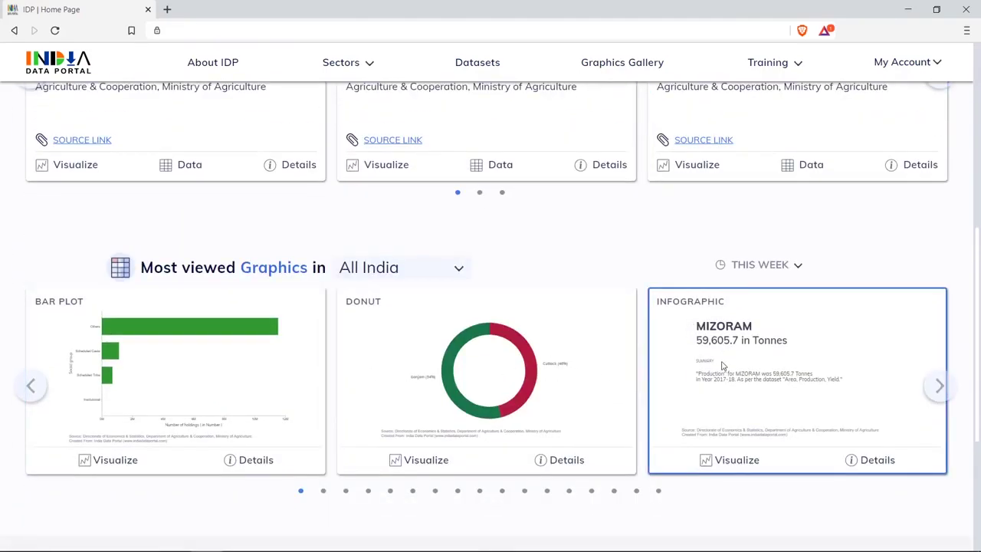
pyautogui.click(429, 268)
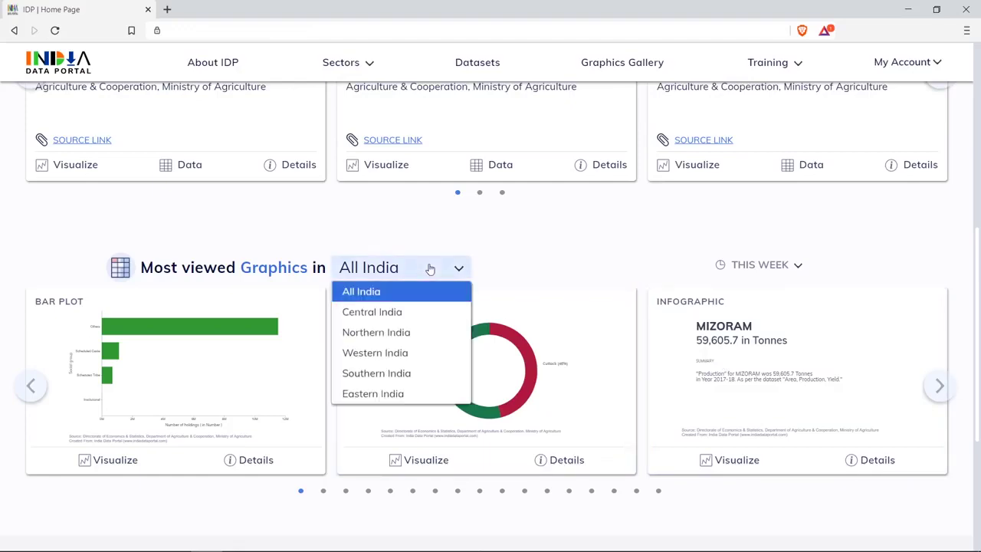
pyautogui.click(430, 268)
pyautogui.scroll(2, 666, 291)
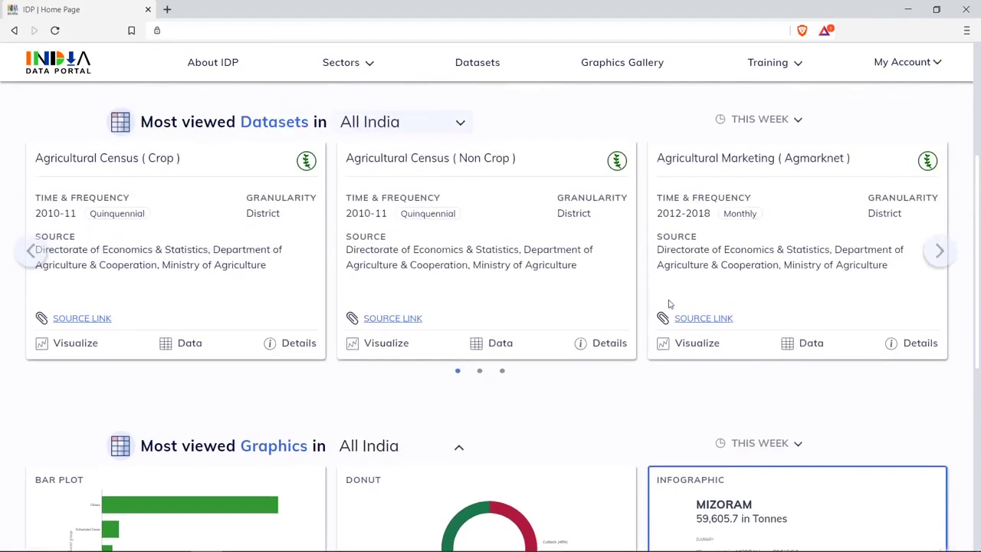
pyautogui.scroll(1, 668, 304)
# Advance the datasets carousel to its third page and the graphics carousel one page.
pyautogui.click(939, 327)
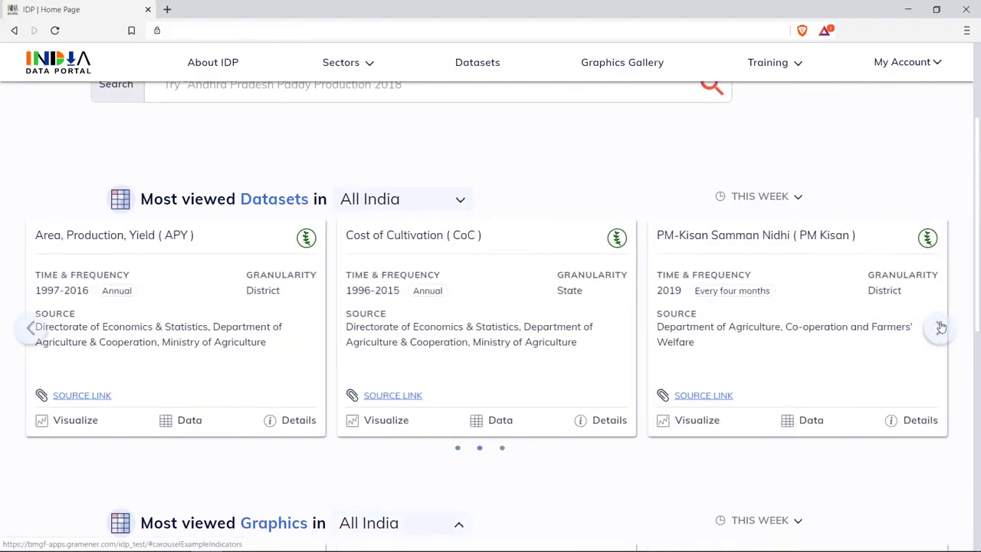
pyautogui.click(940, 327)
pyautogui.scroll(-2, 861, 372)
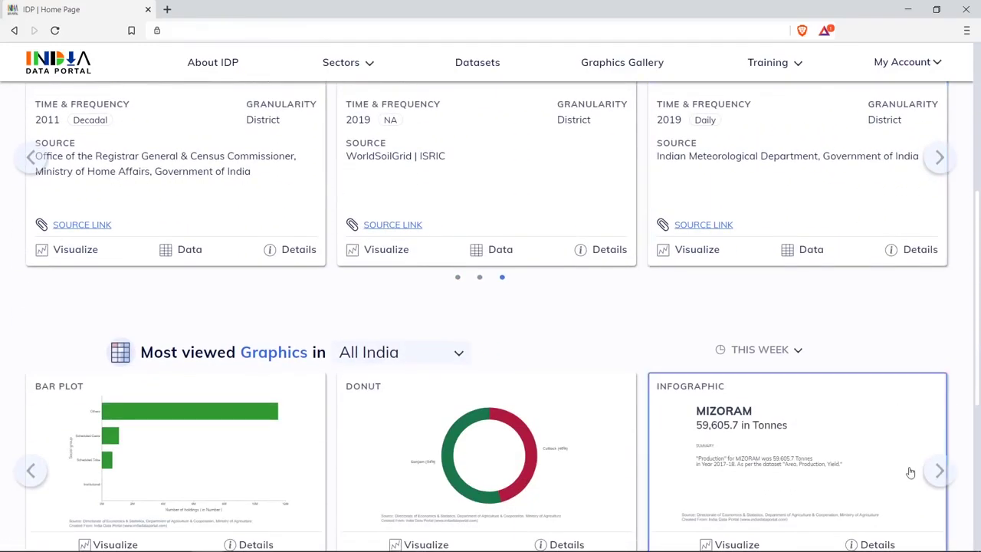
pyautogui.click(938, 469)
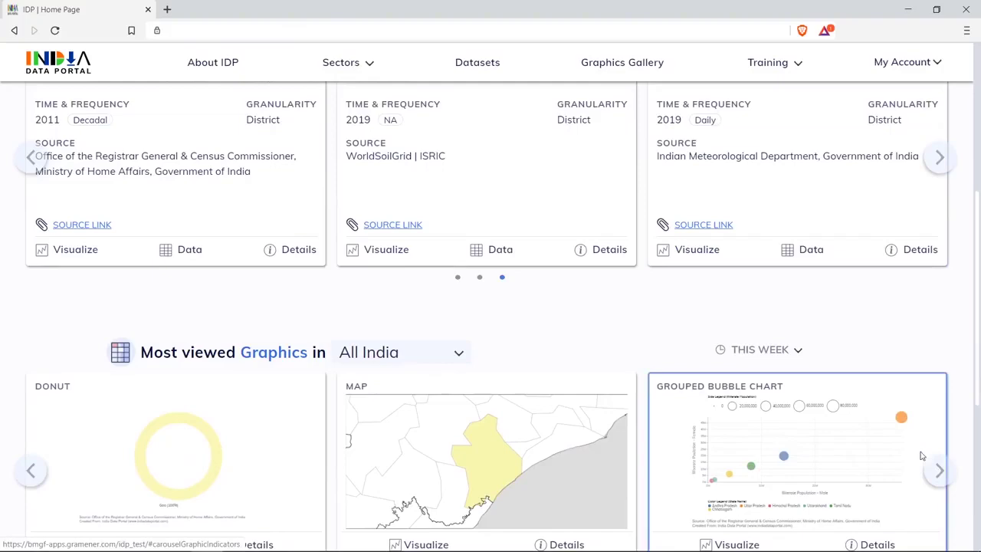
pyautogui.scroll(4, 804, 407)
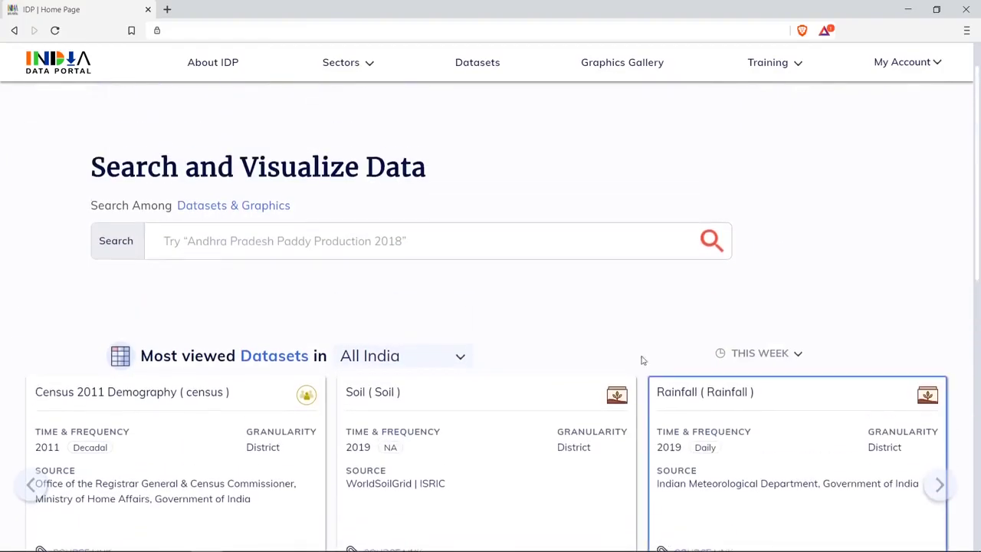
# Search 'population in uttar' and open the UTTAR PRADESH Total Population 2011 result.
pyautogui.click(389, 255)
pyautogui.write('population in ')
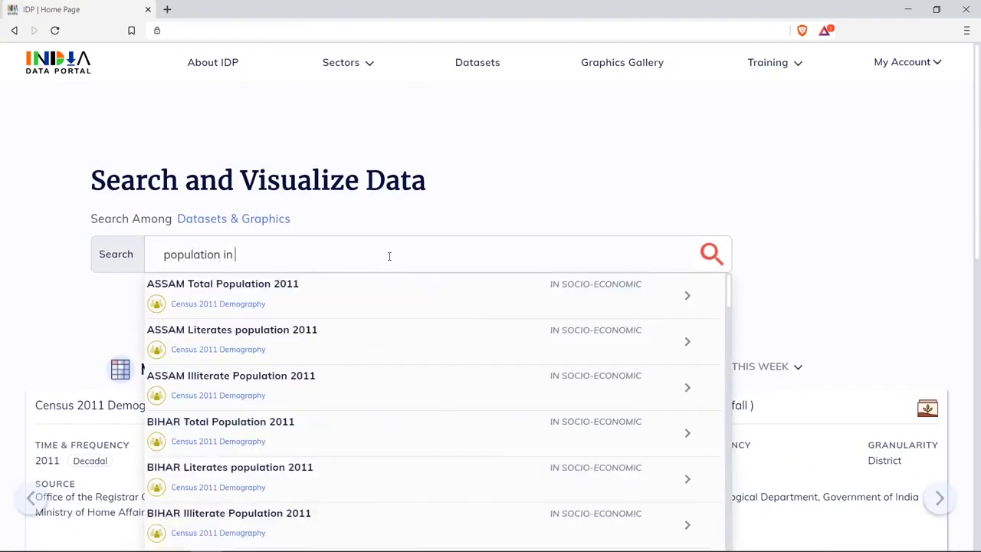
pyautogui.write('uttar')
pyautogui.click(310, 420)
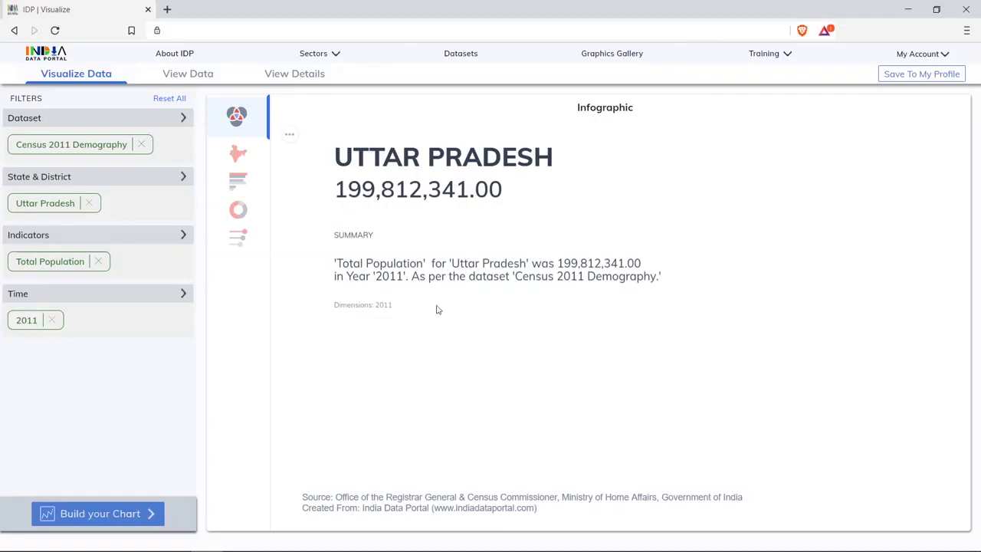
# Cycle Uttar Pradesh's population through Map, Bar Plot and Donut views, ending on Lollipop.
pyautogui.click(242, 151)
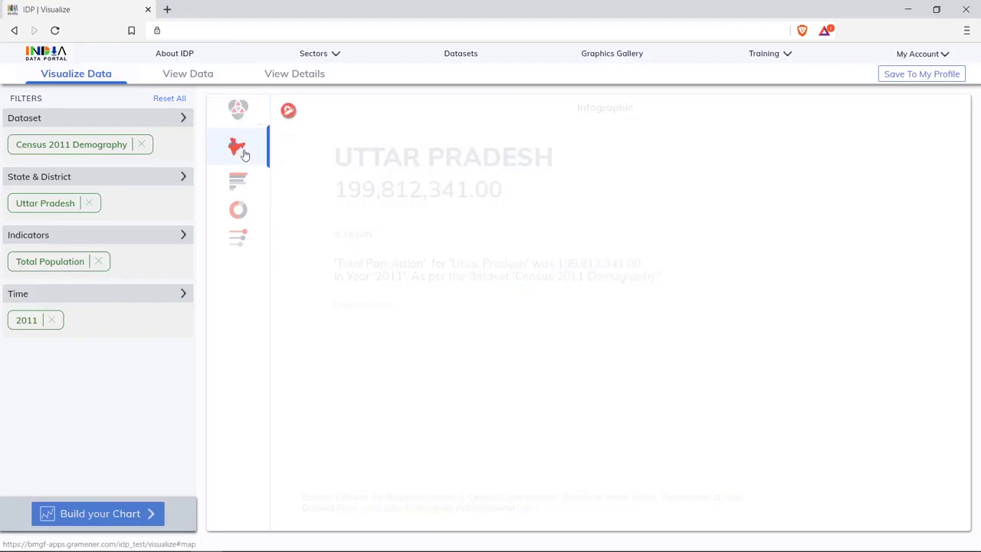
pyautogui.click(242, 179)
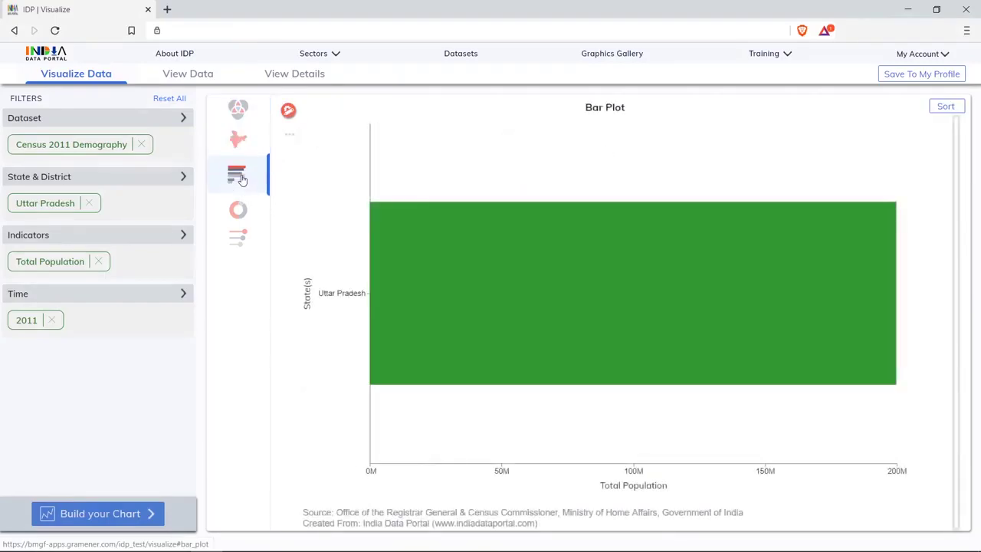
pyautogui.click(240, 212)
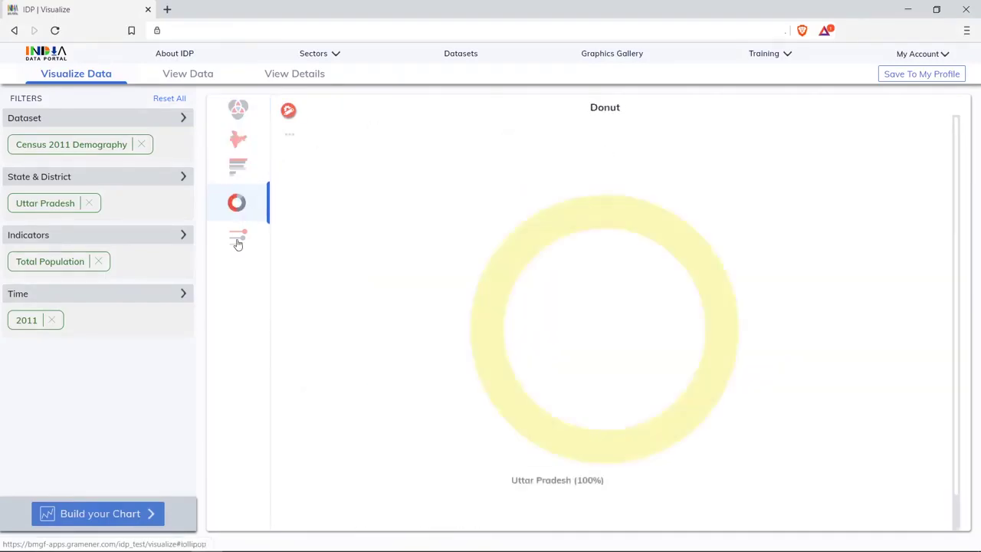
pyautogui.click(236, 243)
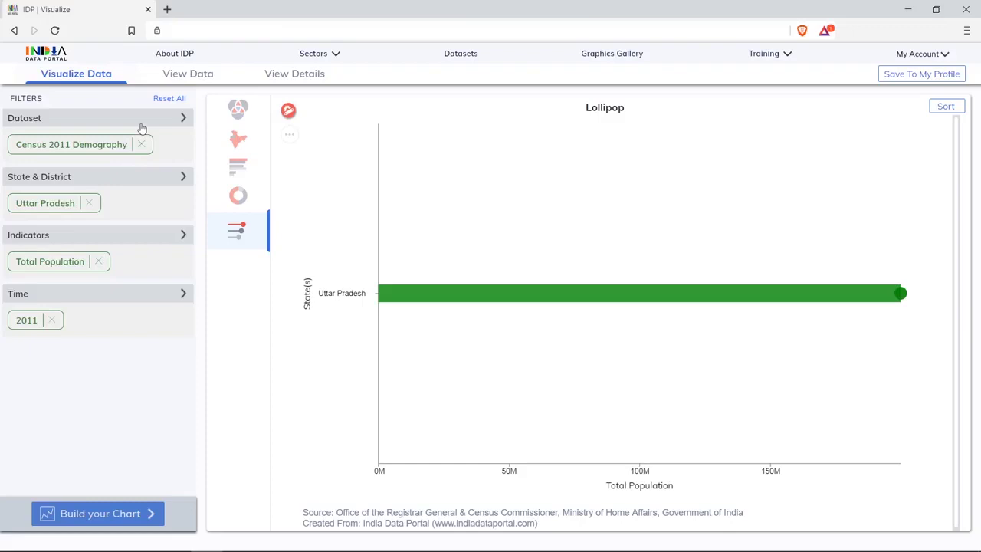
# Select all states in the State & District filter and keep the chart builder at State level.
pyautogui.click(149, 180)
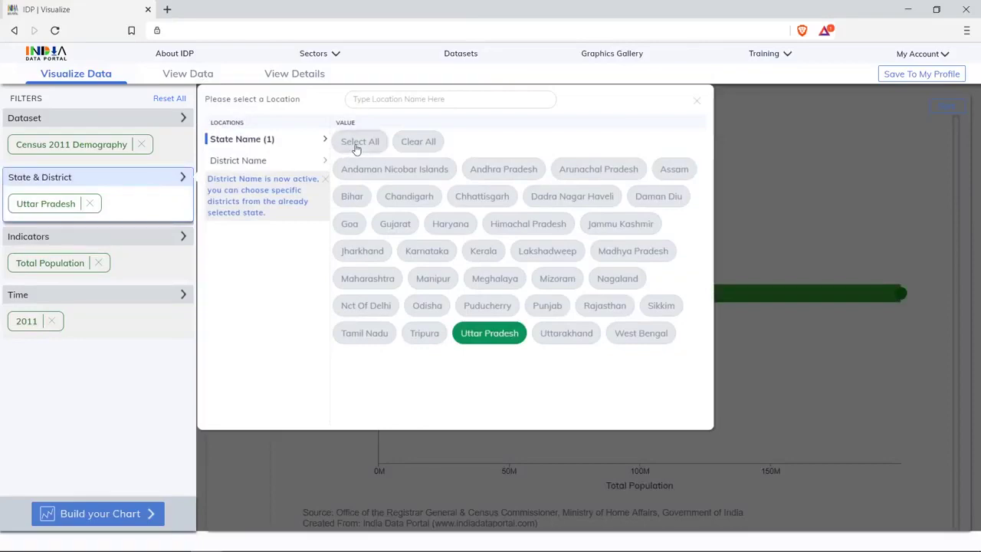
pyautogui.click(356, 144)
pyautogui.click(240, 441)
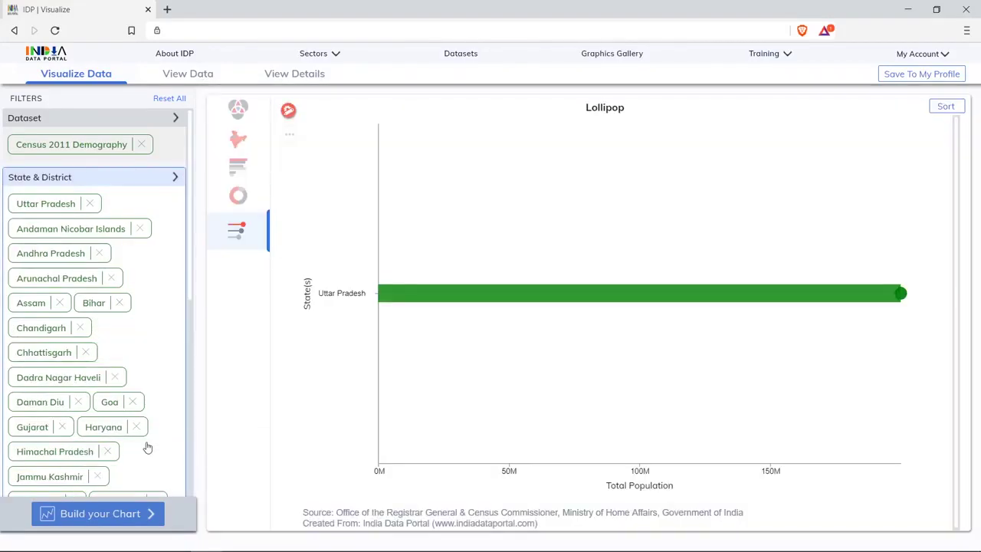
pyautogui.scroll(-3, 147, 449)
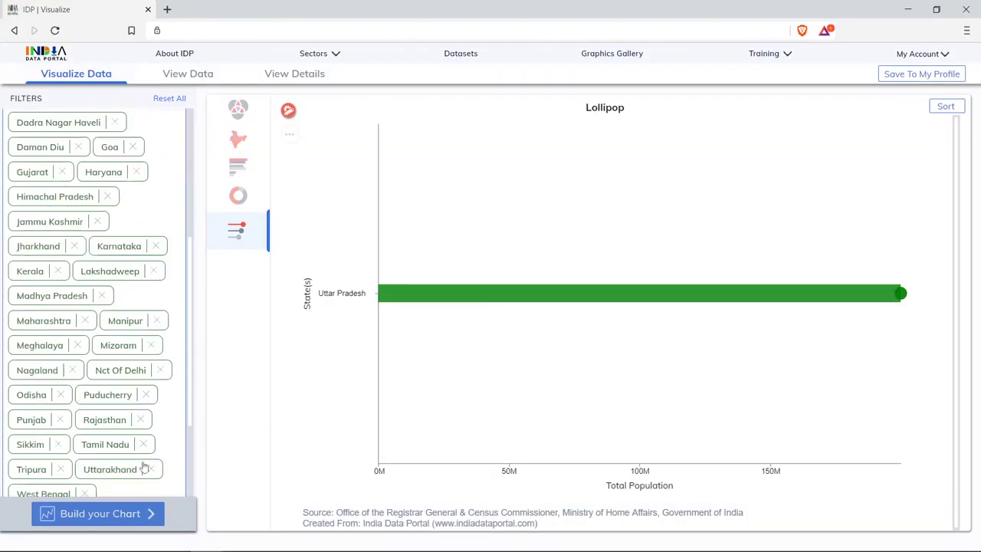
pyautogui.click(117, 516)
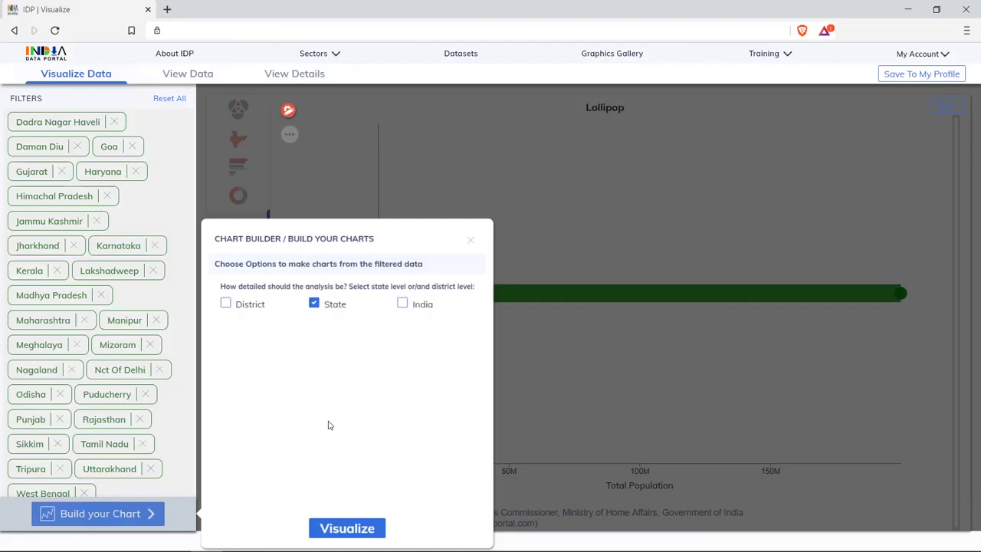
pyautogui.doubleClick(312, 305)
# Visualize the all-states population map and read values such as Arunachal Pradesh's 13,83,727.00.
pyautogui.click(335, 528)
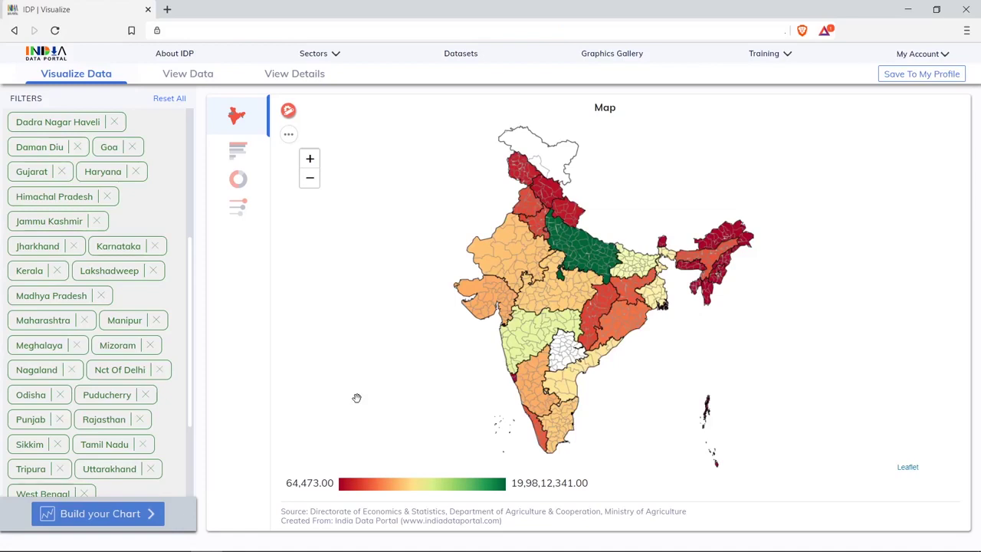
pyautogui.moveTo(555, 247)
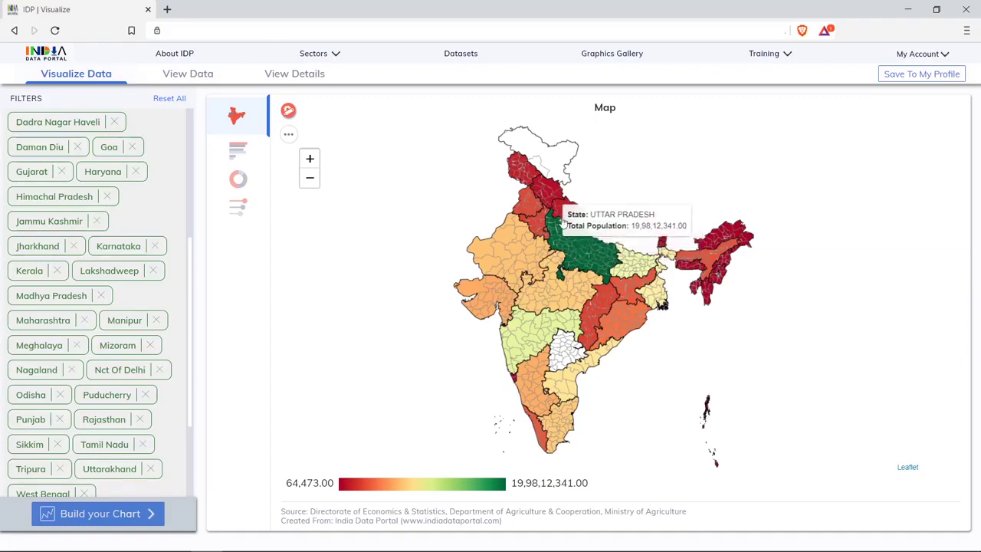
pyautogui.moveTo(694, 264)
pyautogui.moveTo(717, 242)
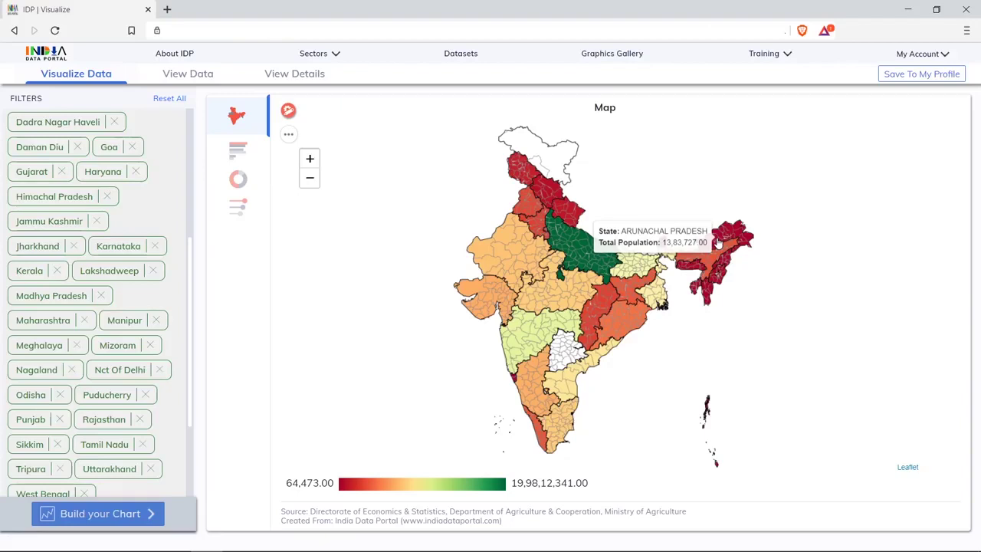
# Show all states as a bar plot sorted Alphabetical, then reveal the colour palette swatches.
pyautogui.click(234, 157)
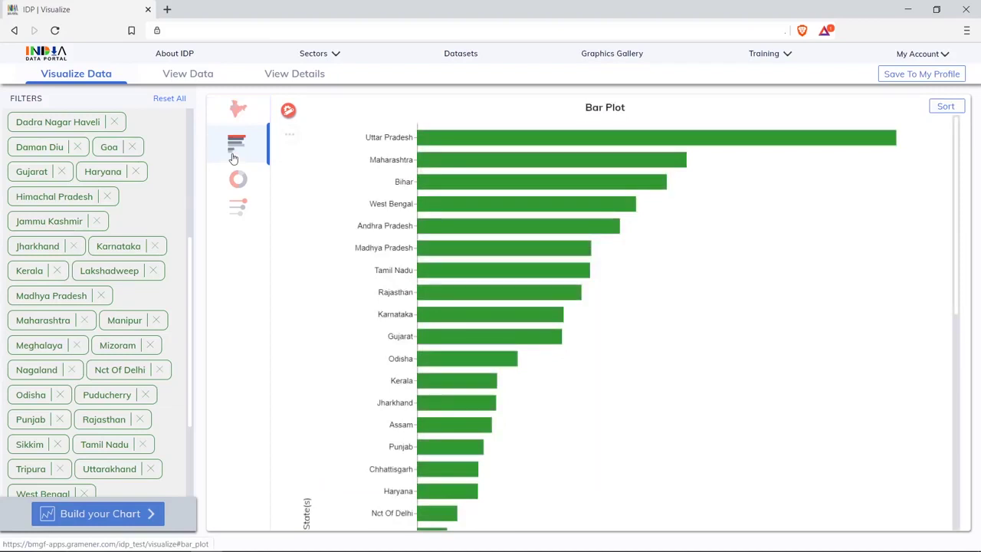
pyautogui.click(941, 108)
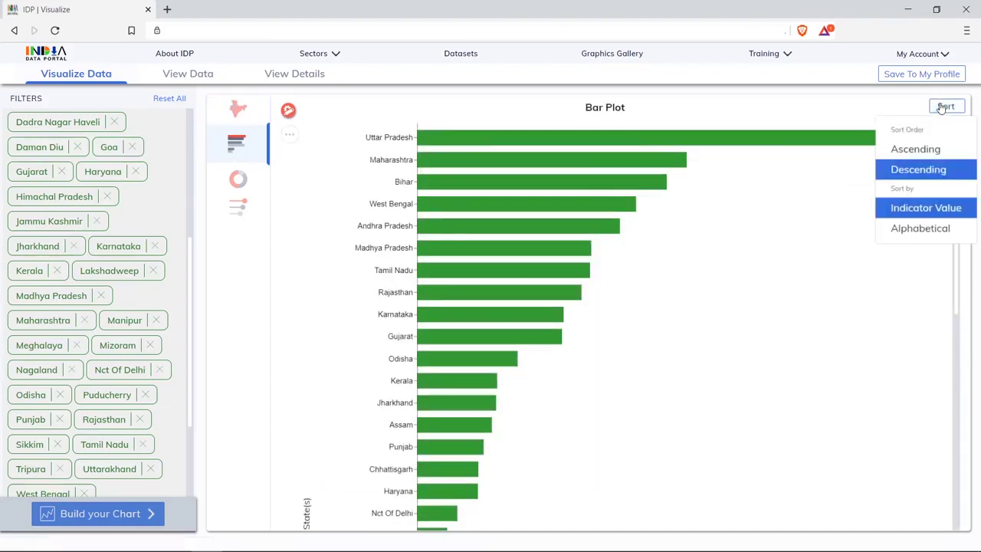
pyautogui.click(916, 150)
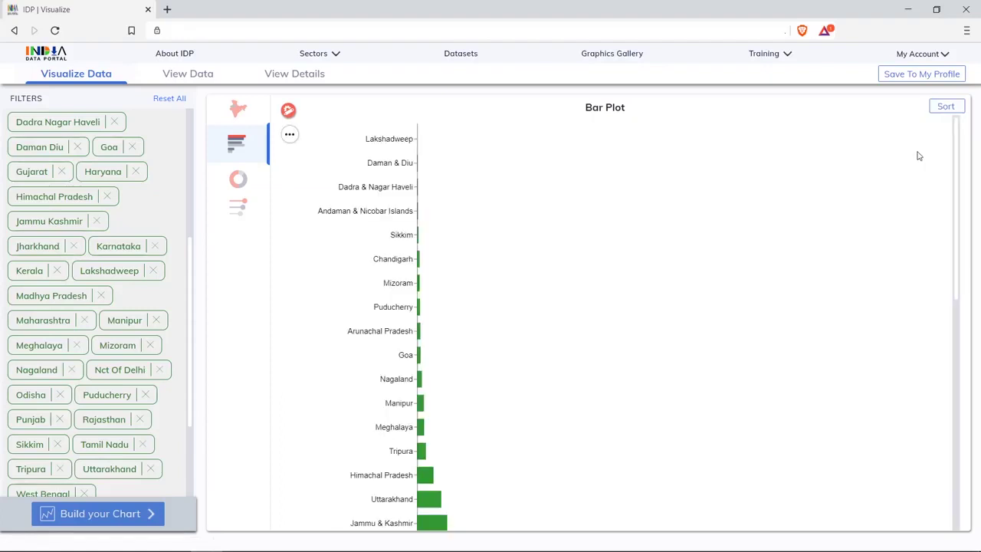
pyautogui.click(944, 107)
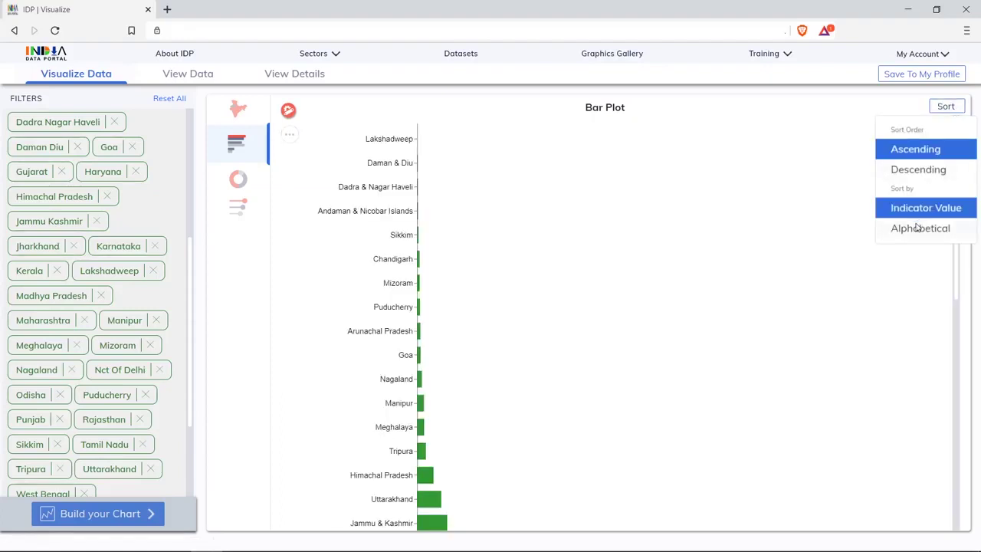
pyautogui.click(917, 228)
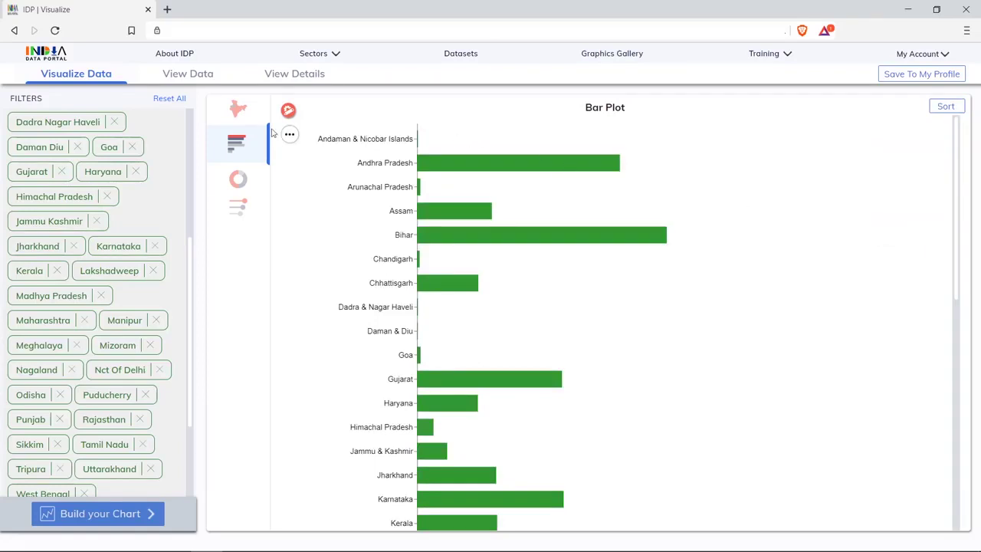
pyautogui.click(288, 112)
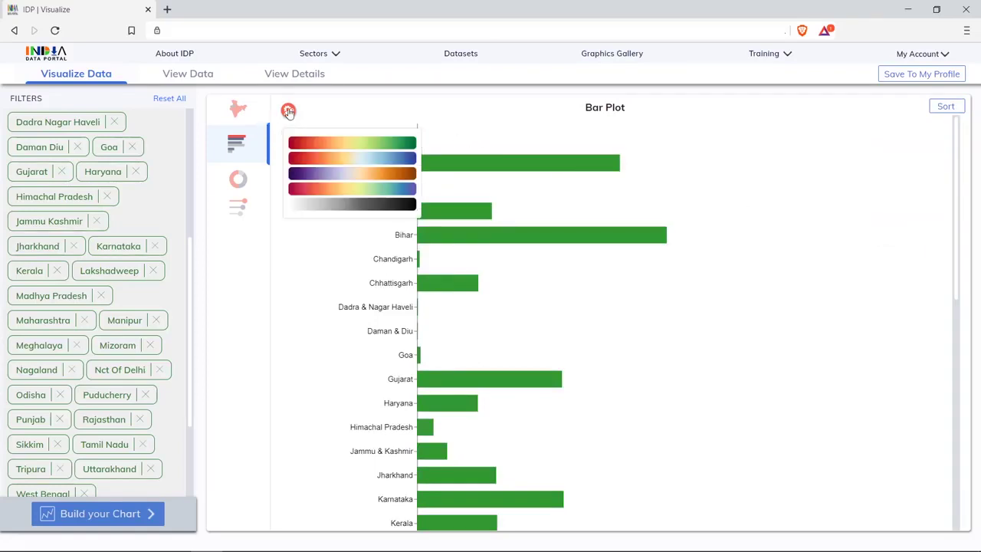
# Reset filters and choose Agricultural Census (Crop) for Andhra Pradesh and Punjab.
pyautogui.click(172, 99)
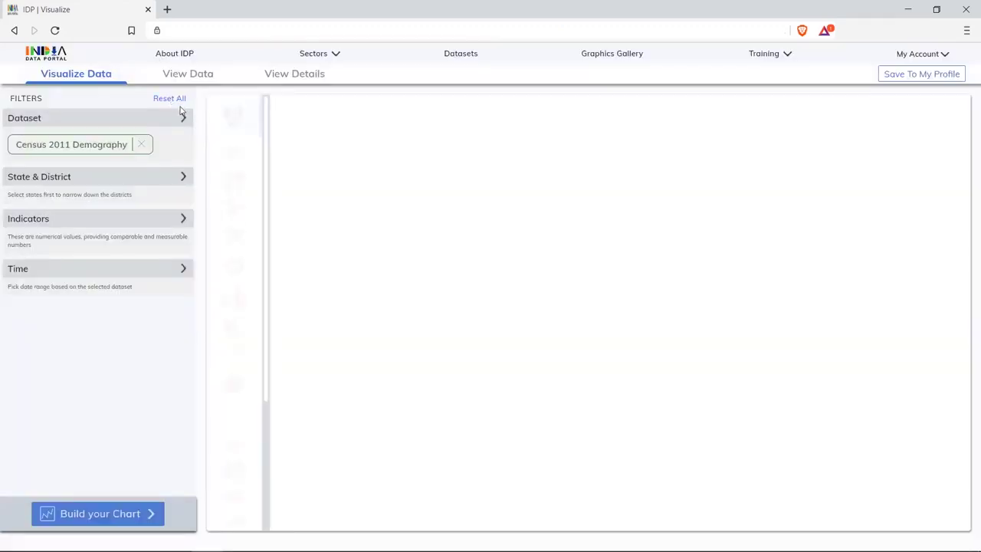
pyautogui.click(135, 120)
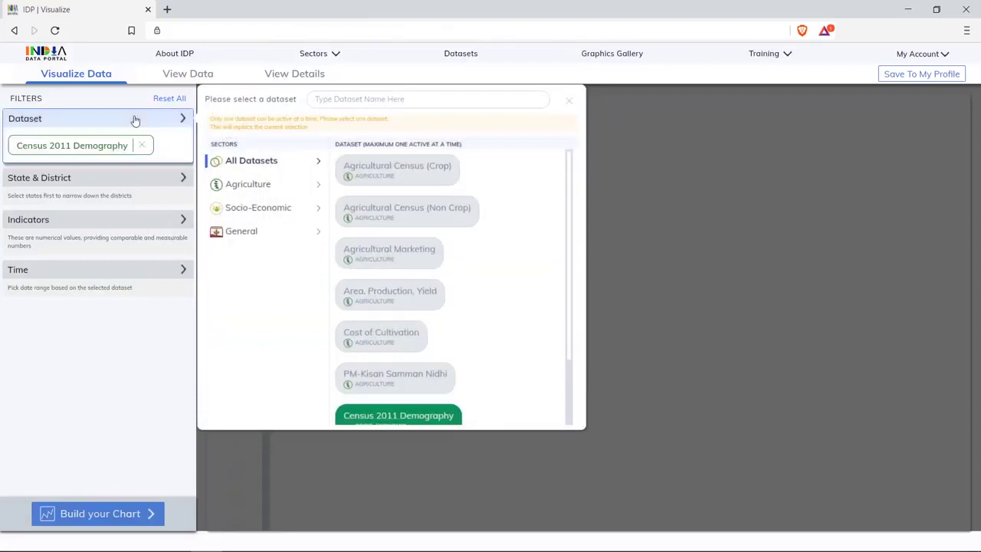
pyautogui.click(411, 181)
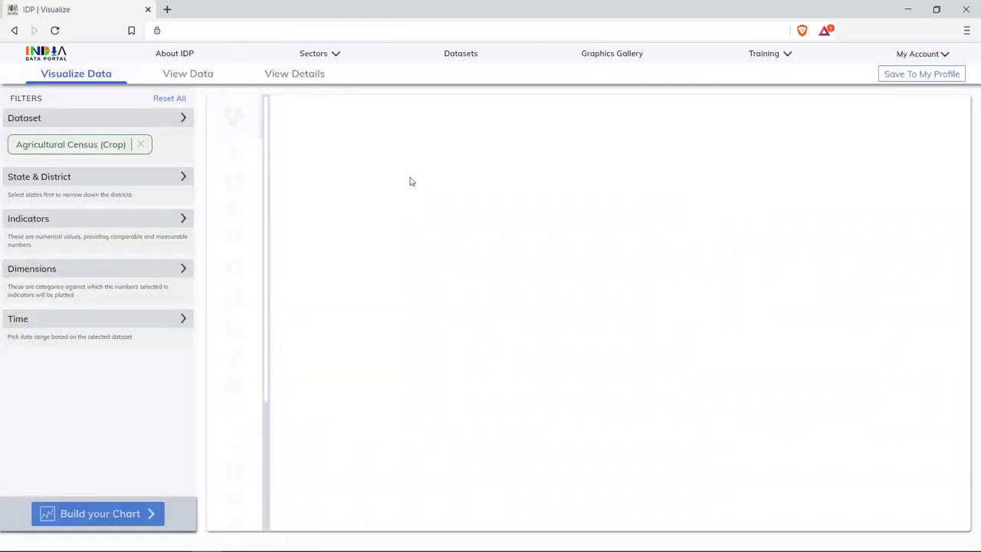
pyautogui.click(152, 190)
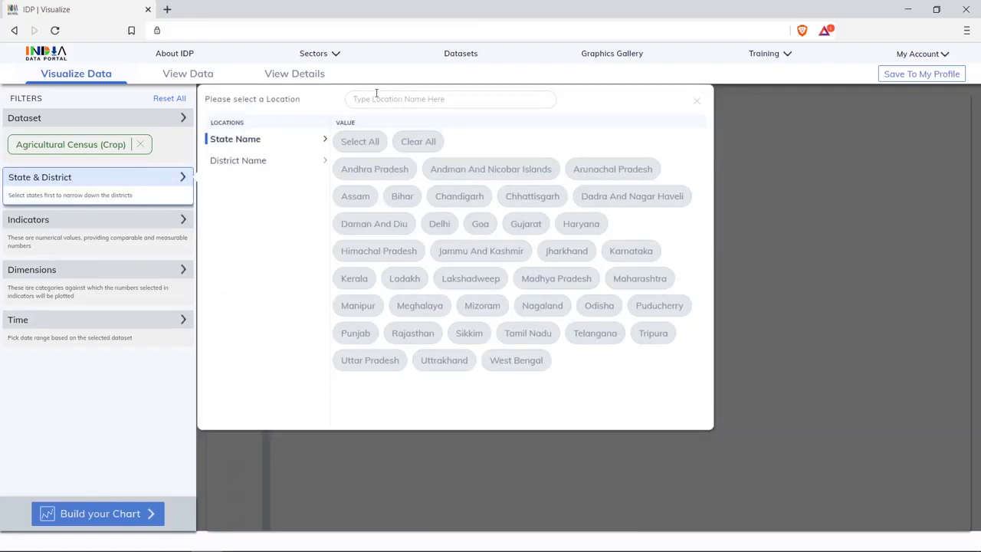
pyautogui.click(376, 169)
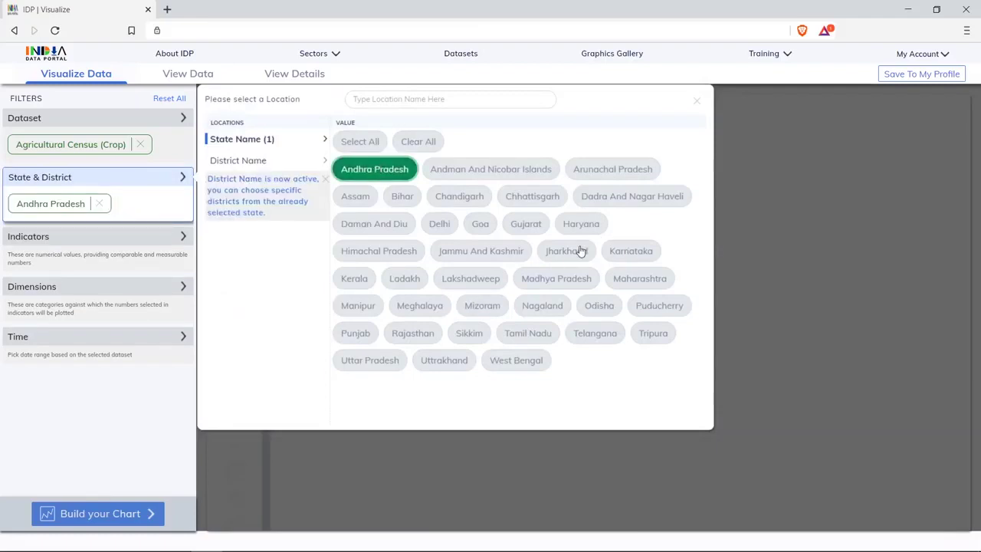
pyautogui.click(345, 333)
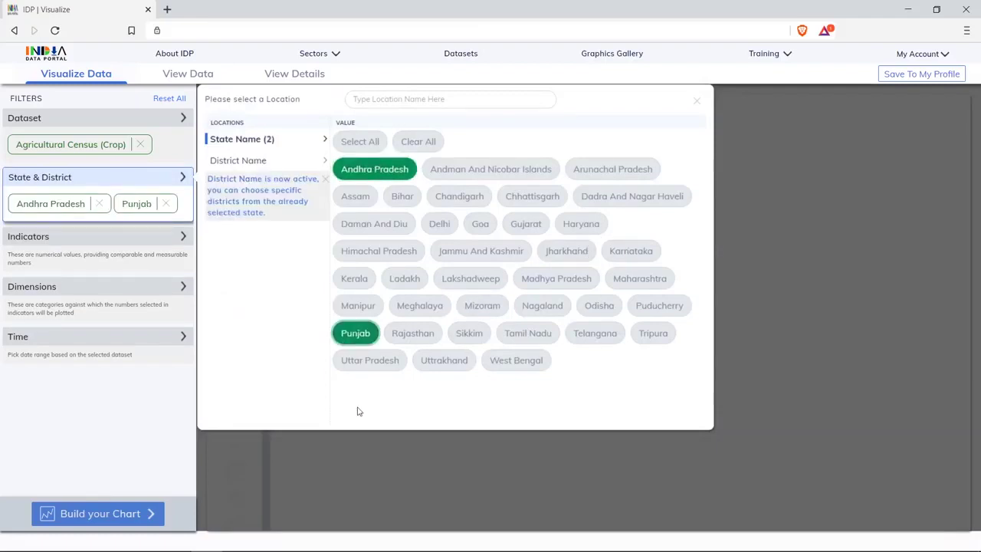
# Set the Total area indicator, all Farm size categories and 2010-11, then open the chart builder.
pyautogui.click(120, 239)
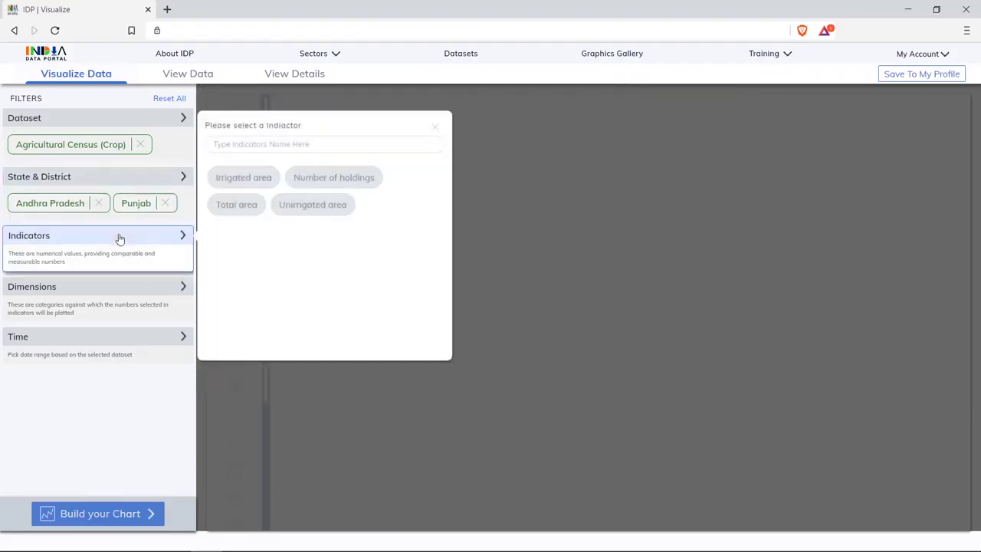
pyautogui.click(253, 213)
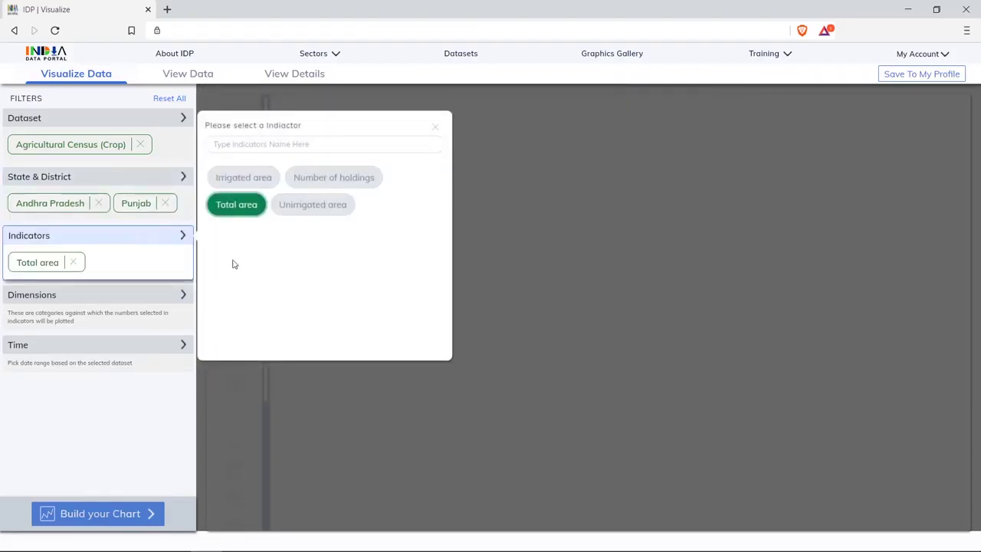
pyautogui.click(154, 304)
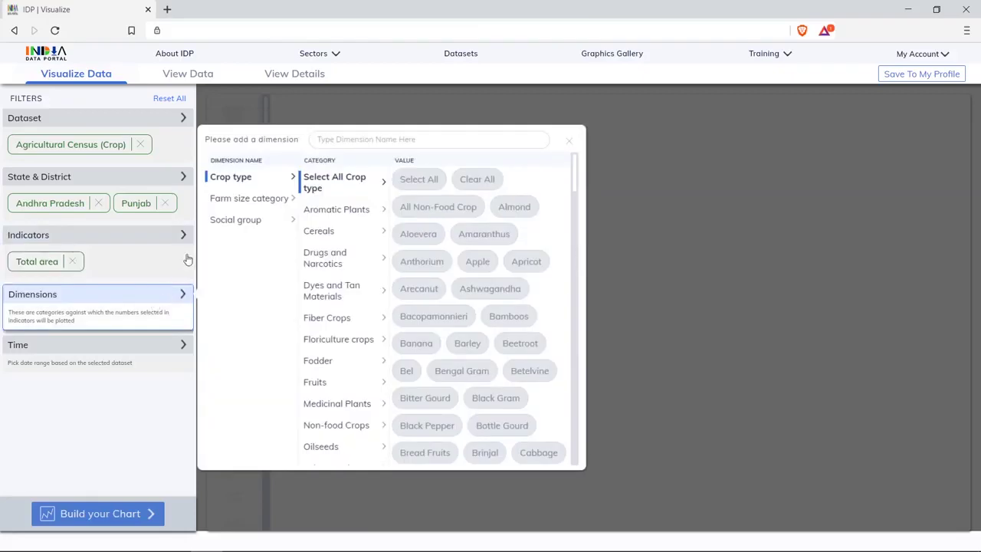
pyautogui.click(230, 201)
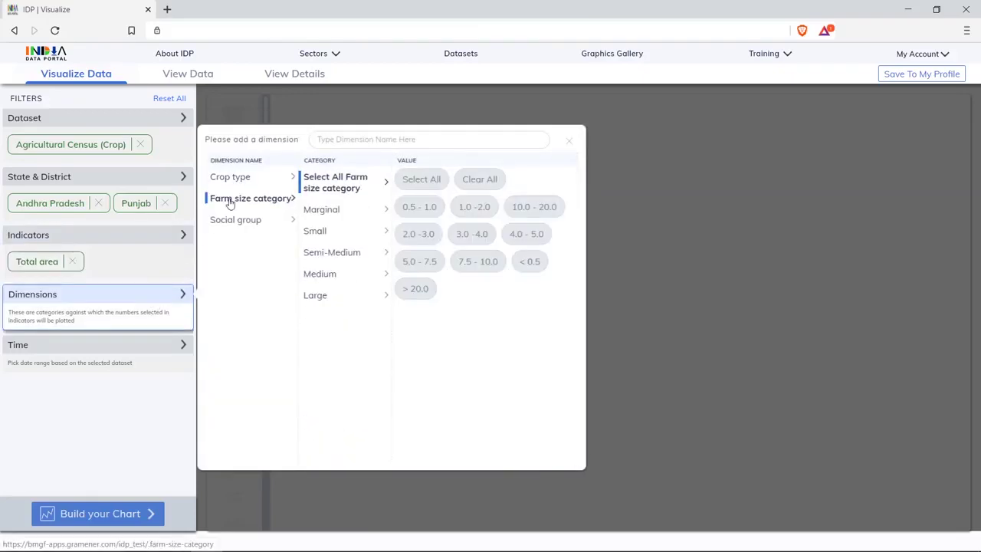
pyautogui.click(431, 180)
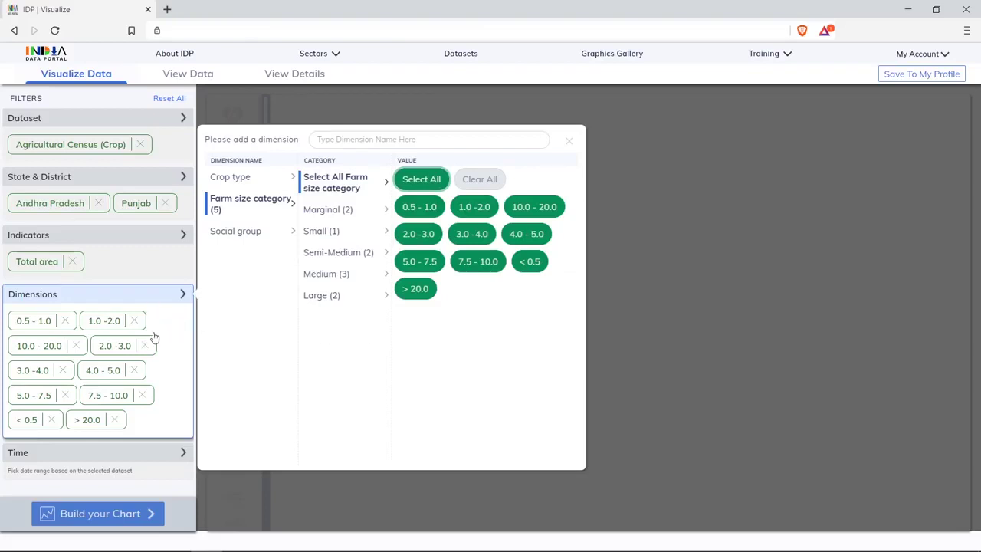
pyautogui.click(142, 454)
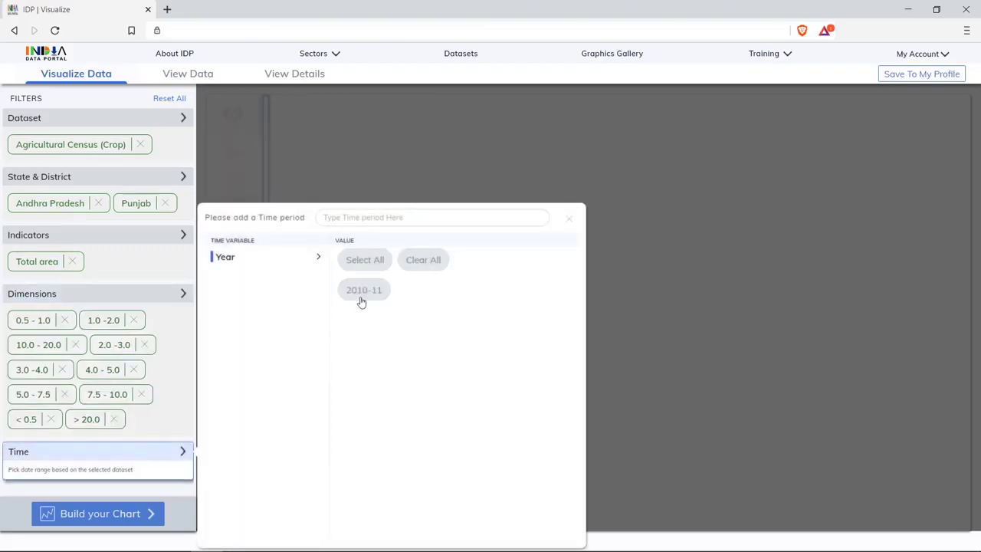
pyautogui.click(361, 299)
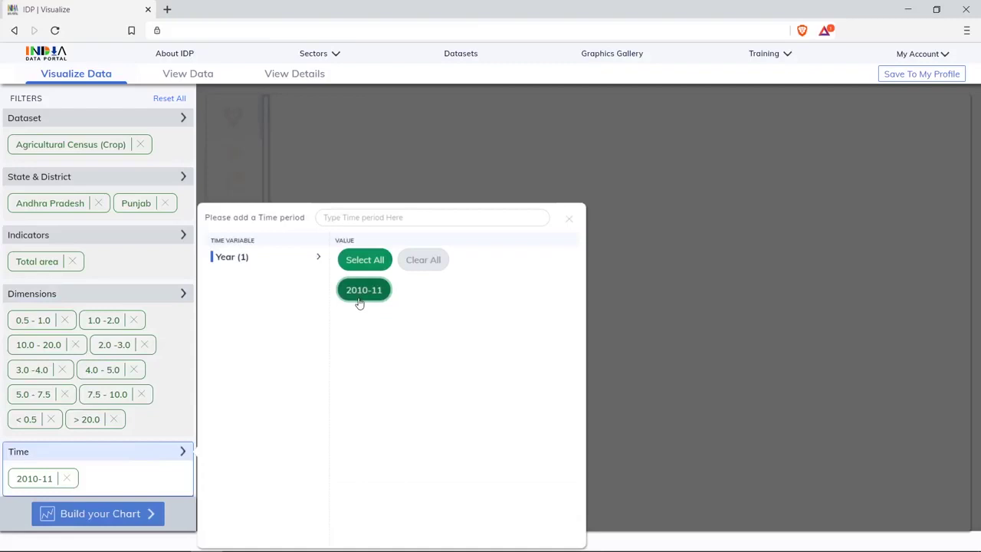
pyautogui.click(129, 521)
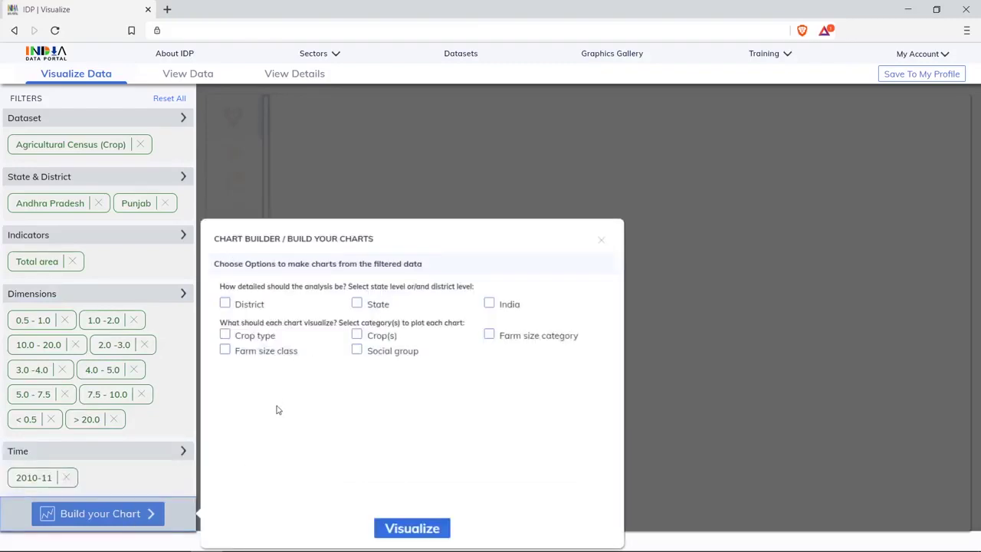
# Tick State level and Farm size class in Chart Builder and visualize the stacked bar plot.
pyautogui.click(357, 304)
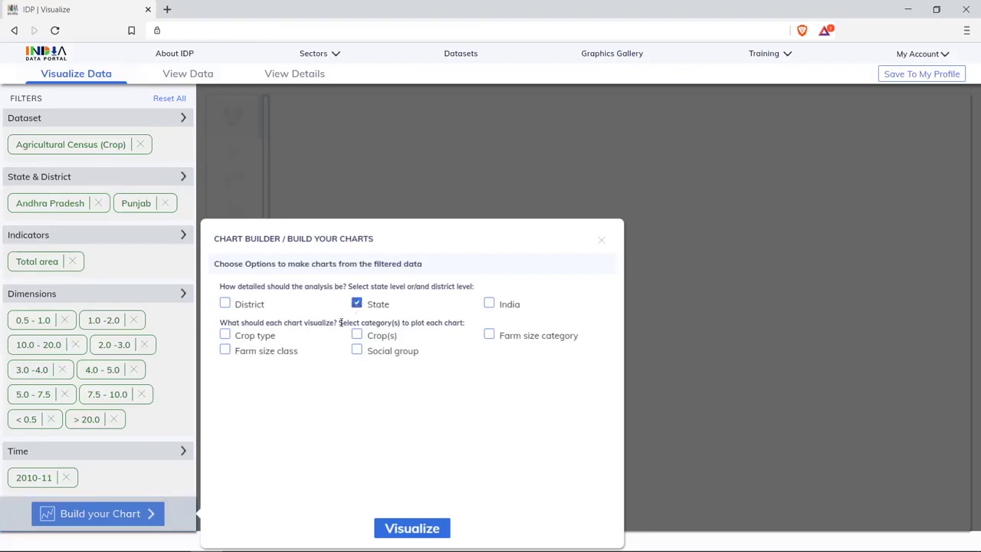
pyautogui.click(226, 351)
pyautogui.click(406, 527)
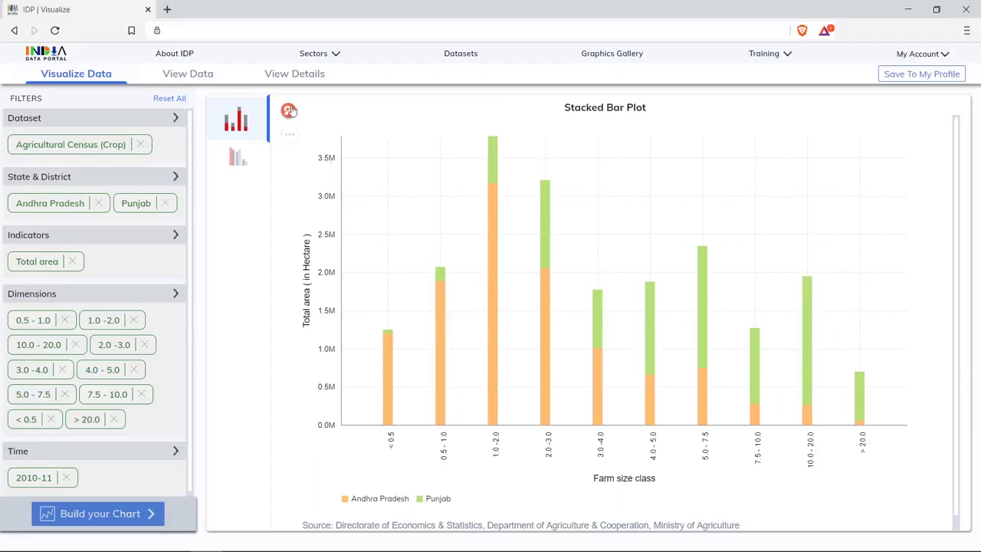
# Recolour the stacked bar plot in greys and save it to the profile.
pyautogui.click(291, 133)
pyautogui.click(331, 205)
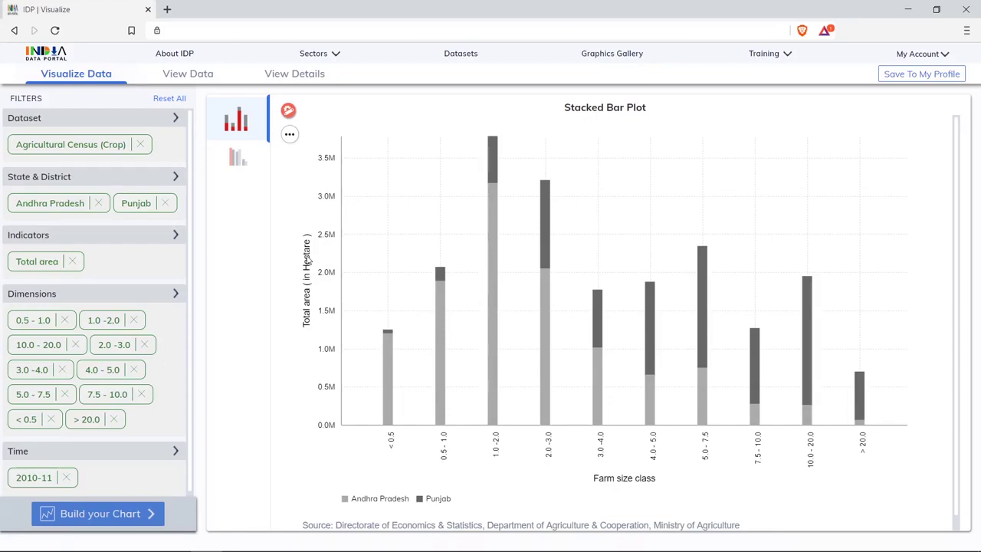
pyautogui.click(294, 142)
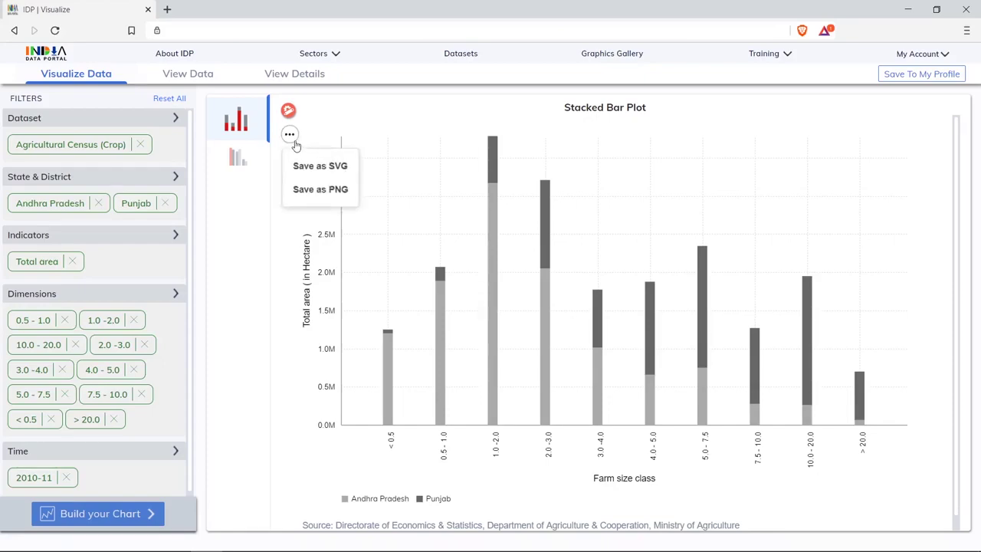
pyautogui.click(923, 80)
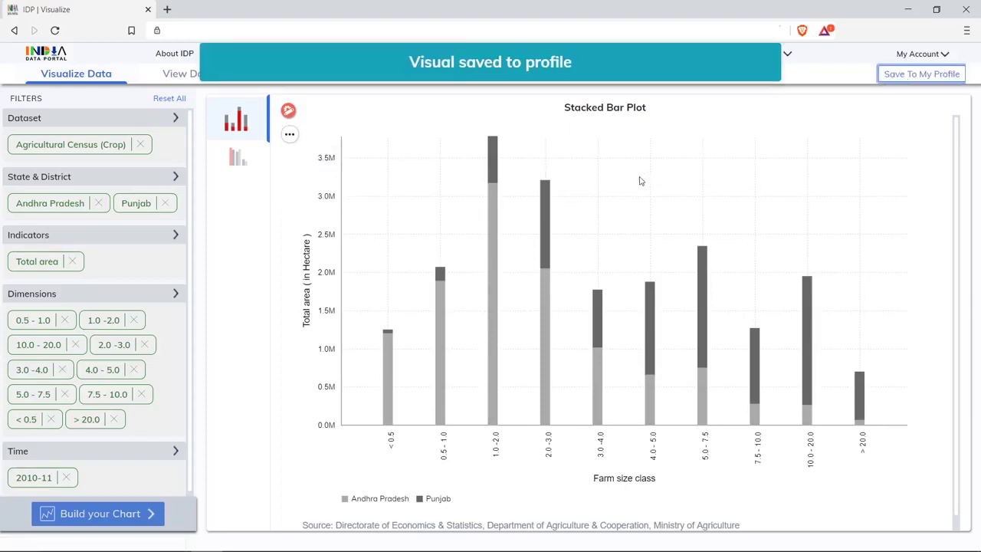
# Go to My Account > My Graphics and reopen the first saved Stacked Bar Plot.
pyautogui.click(936, 56)
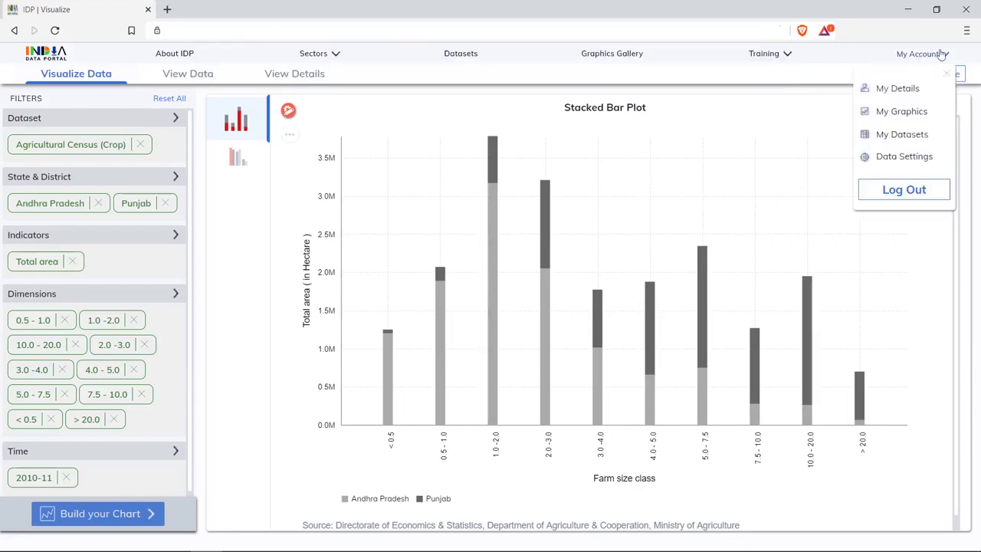
pyautogui.click(898, 112)
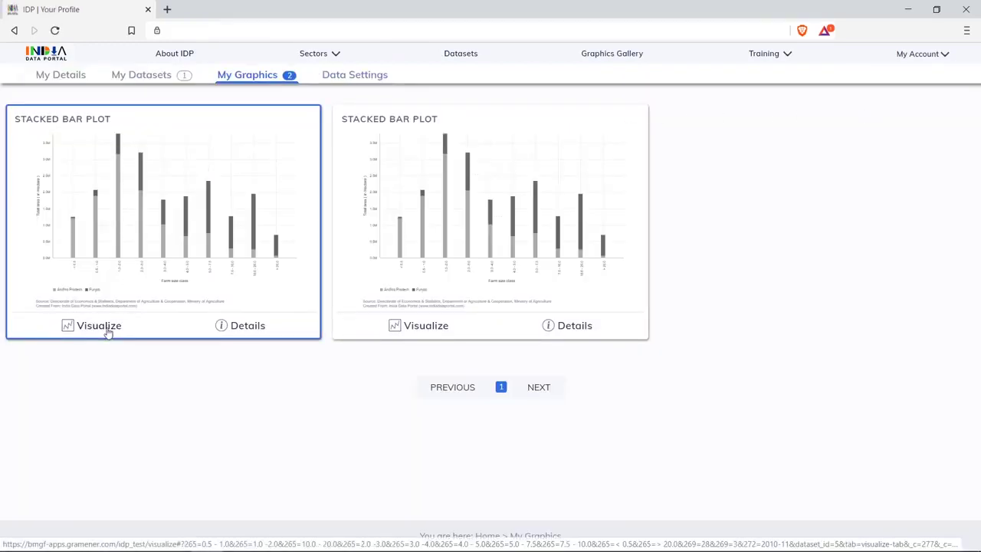
pyautogui.click(107, 329)
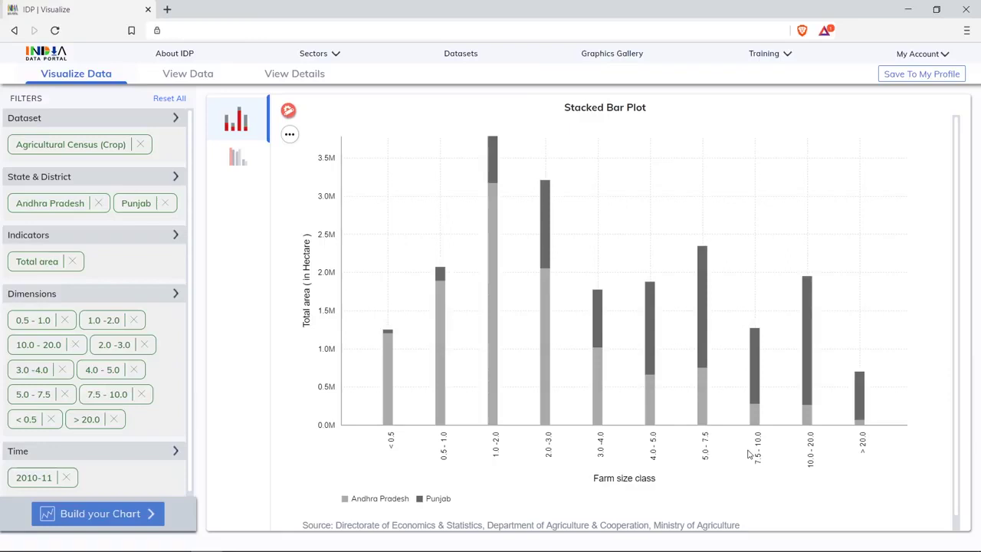
# Review the Agricultural Census data table and its download formats, then show its variable details.
pyautogui.click(193, 79)
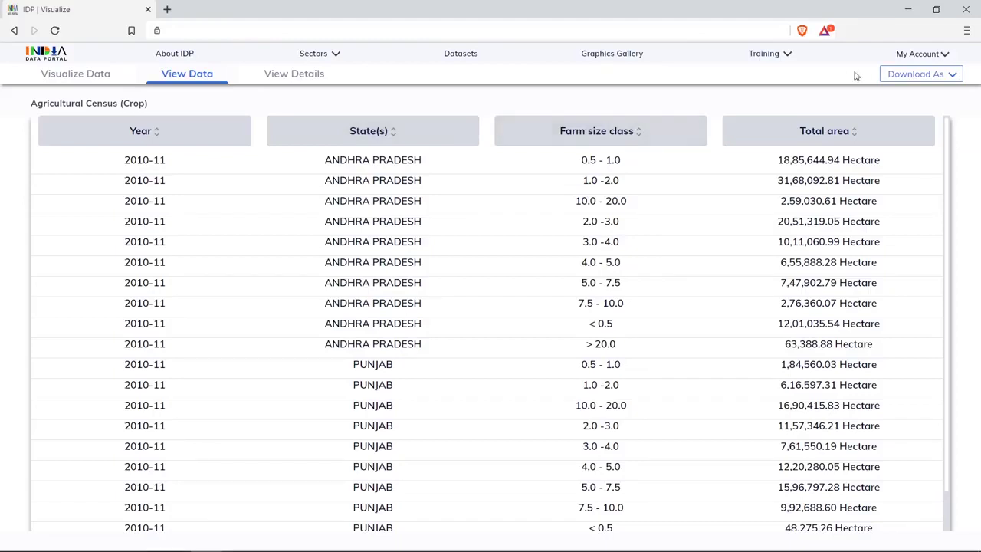
pyautogui.click(906, 76)
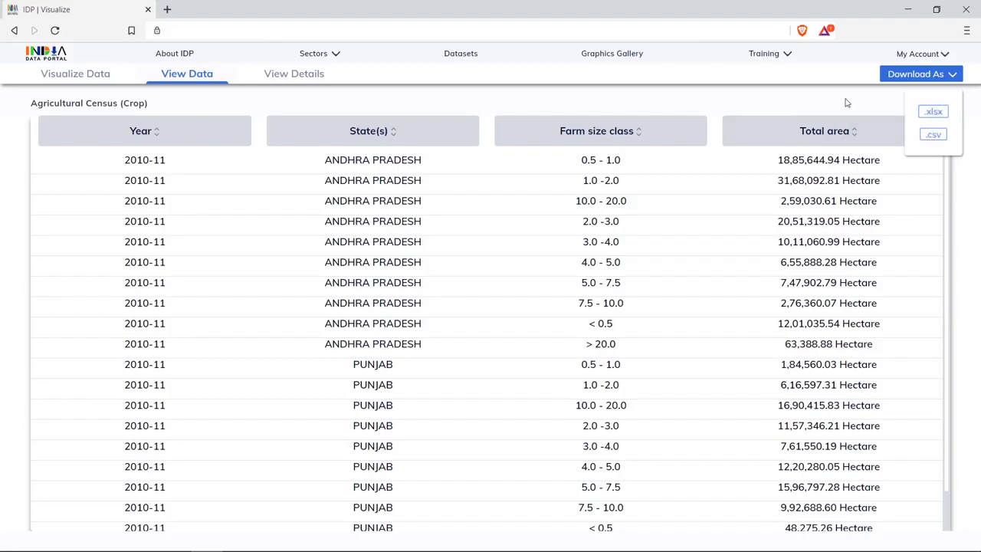
pyautogui.click(310, 76)
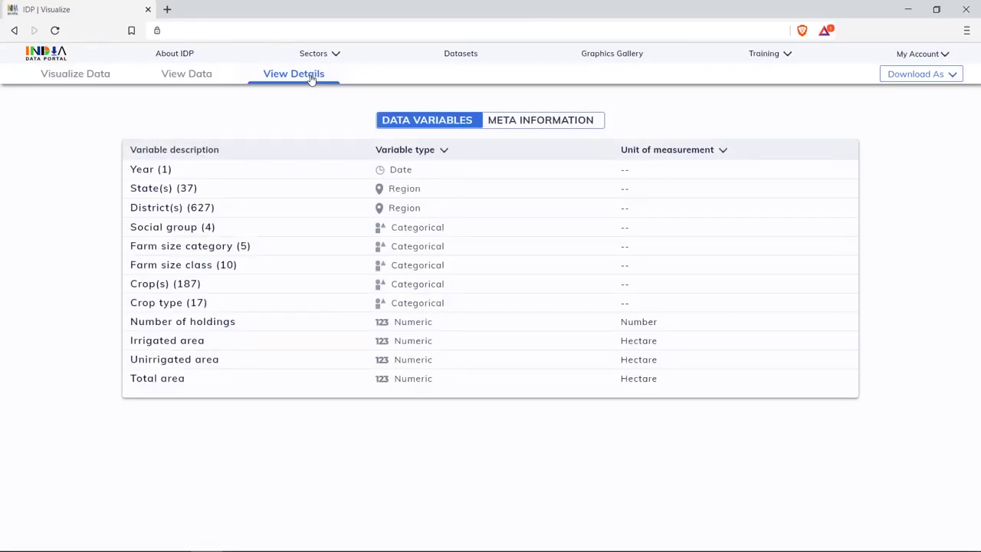
# Go through Sectors > Agriculture to the PM-Kisan Samman Nidhi data table.
pyautogui.click(330, 57)
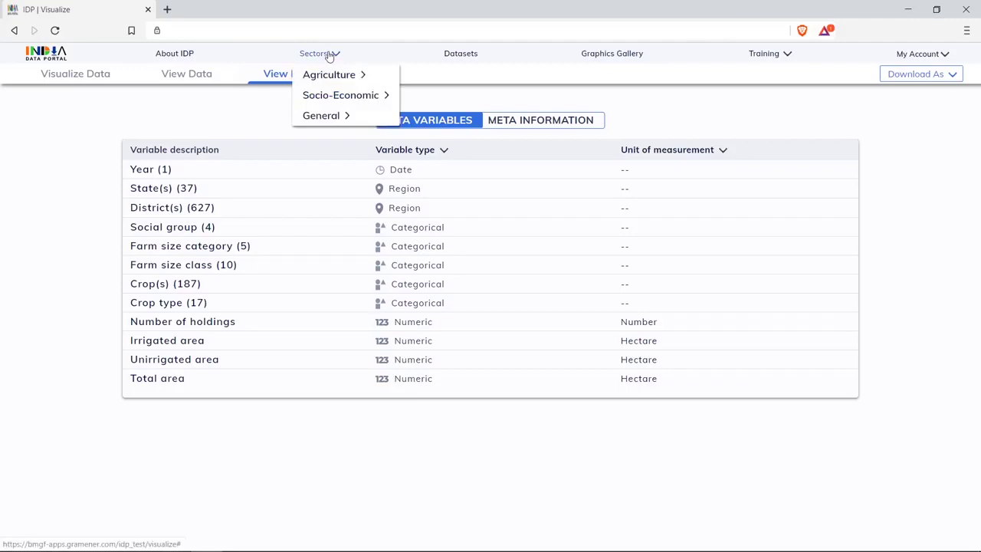
pyautogui.moveTo(335, 92)
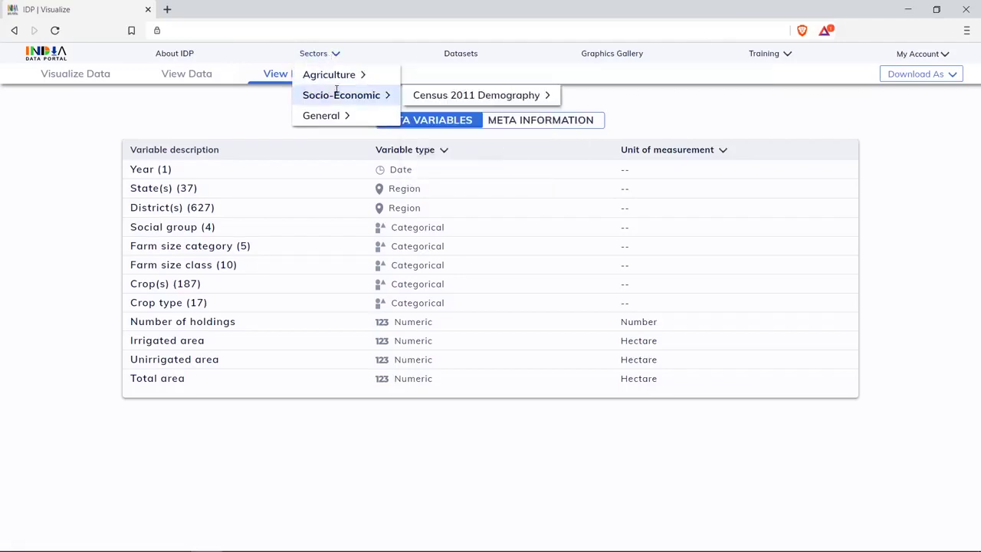
pyautogui.moveTo(332, 111)
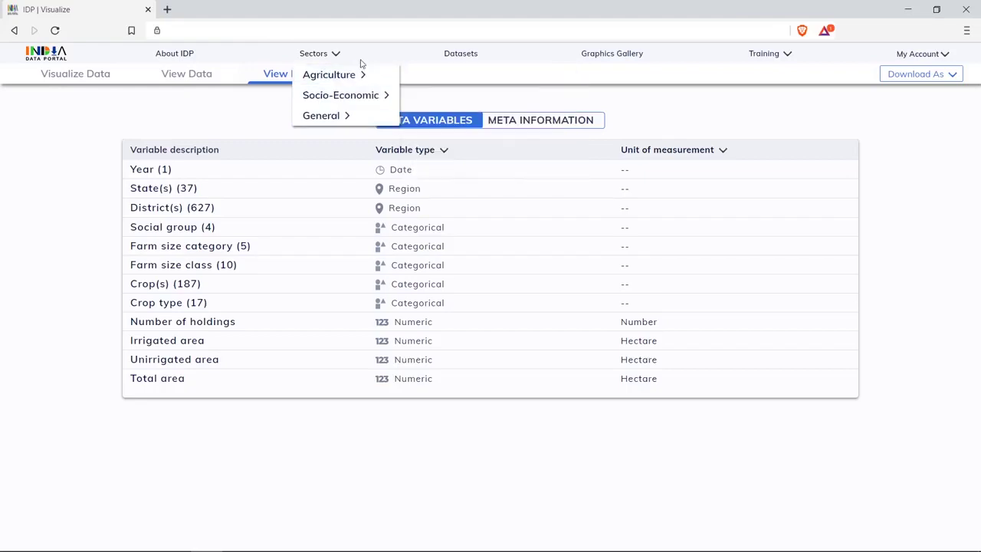
pyautogui.moveTo(354, 78)
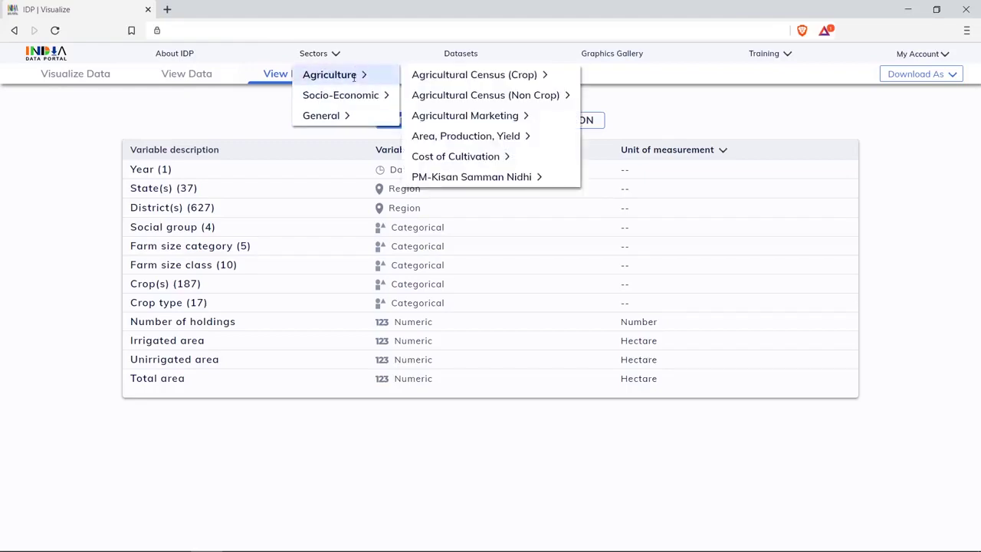
pyautogui.moveTo(474, 178)
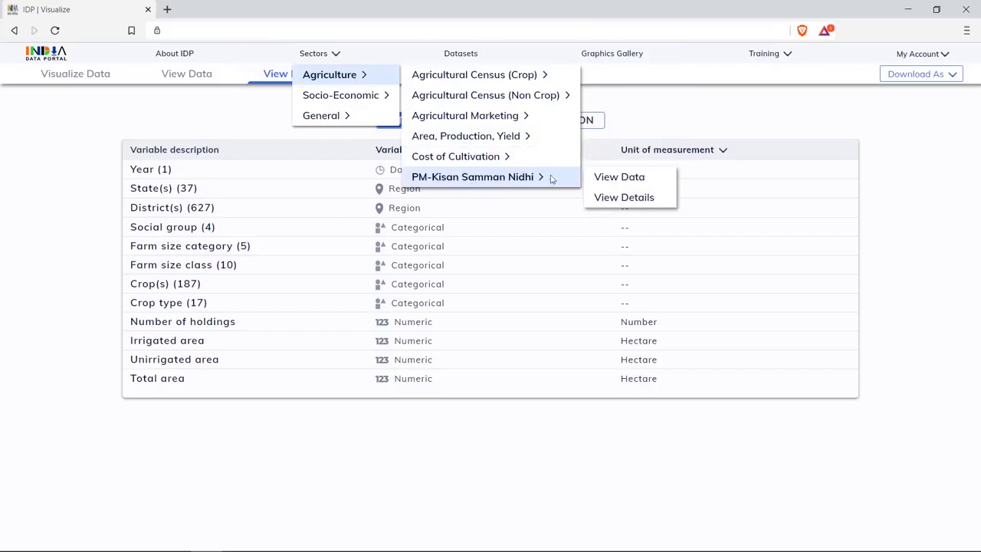
pyautogui.click(594, 181)
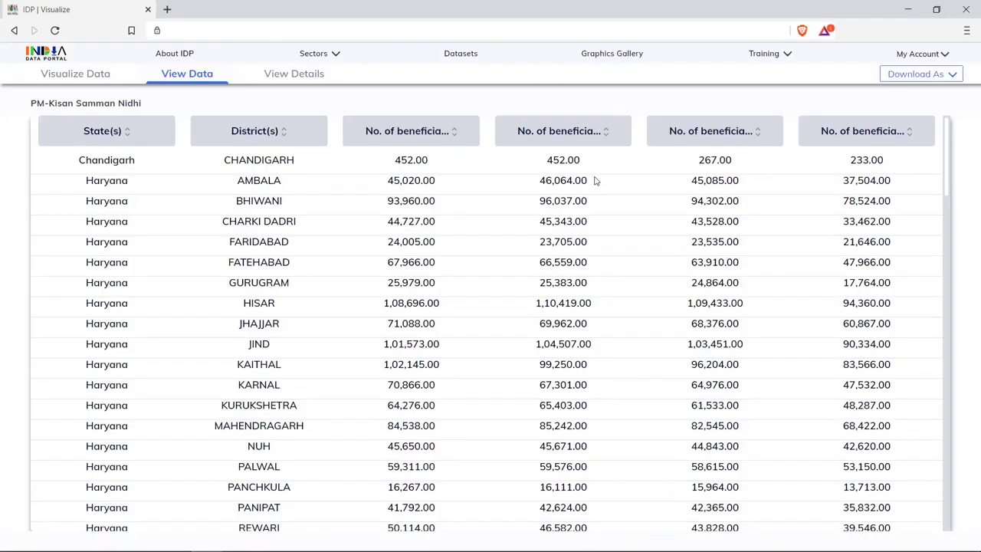
# Start visualizing PM-Kisan data with every state selected in the State & District filter.
pyautogui.click(73, 75)
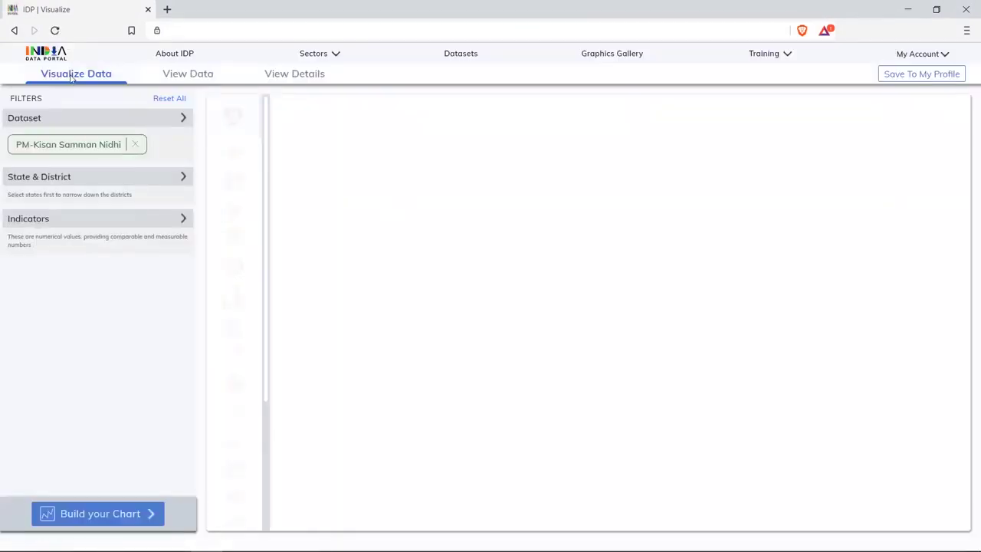
pyautogui.click(175, 180)
pyautogui.click(367, 143)
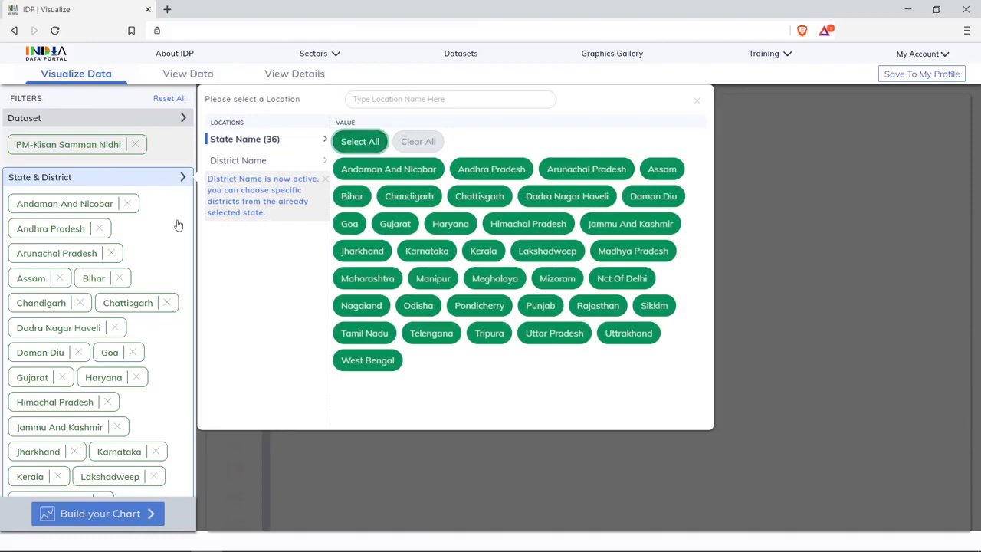
pyautogui.click(300, 477)
# Choose No. of beneficiaries_identified as the indicator to chart.
pyautogui.scroll(-5, 121, 396)
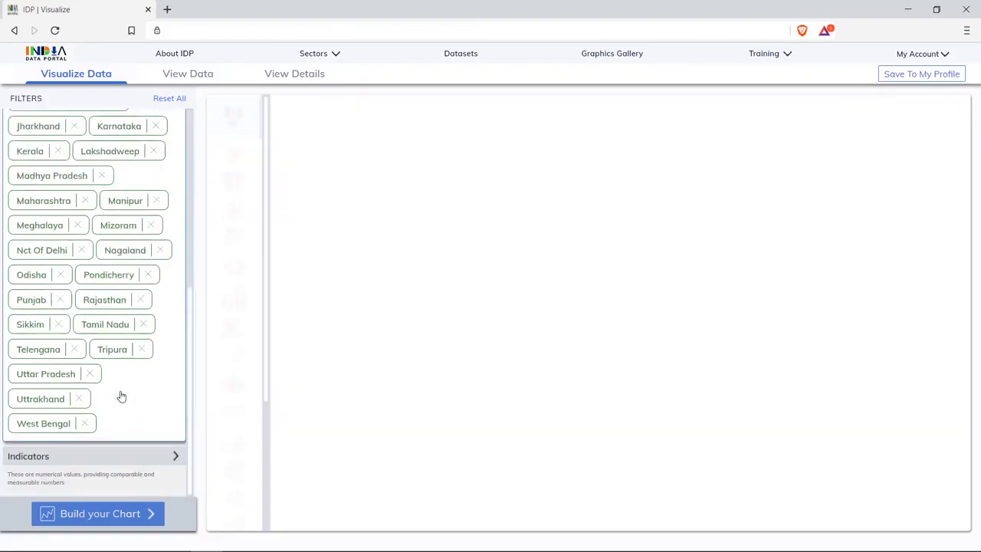
pyautogui.click(124, 457)
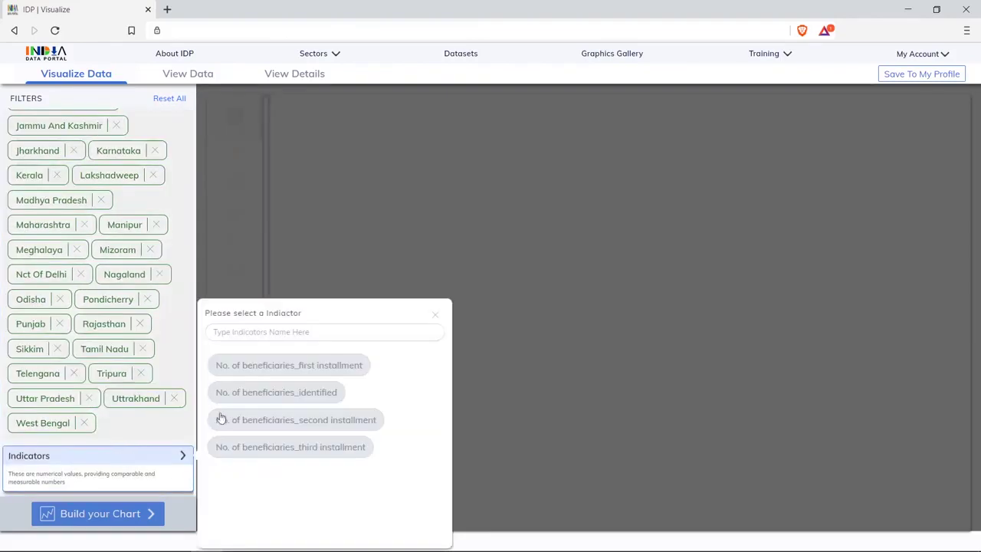
pyautogui.click(284, 398)
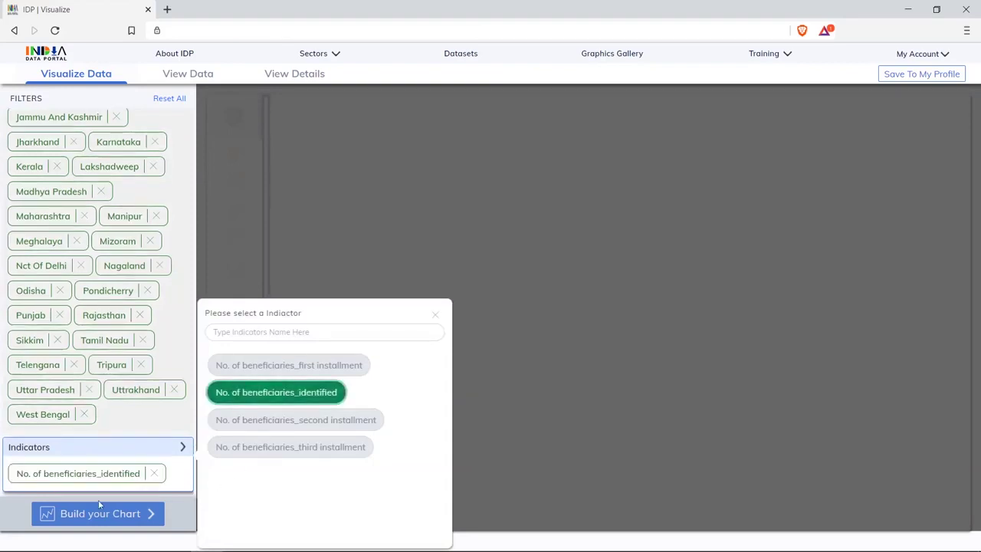
pyautogui.click(108, 518)
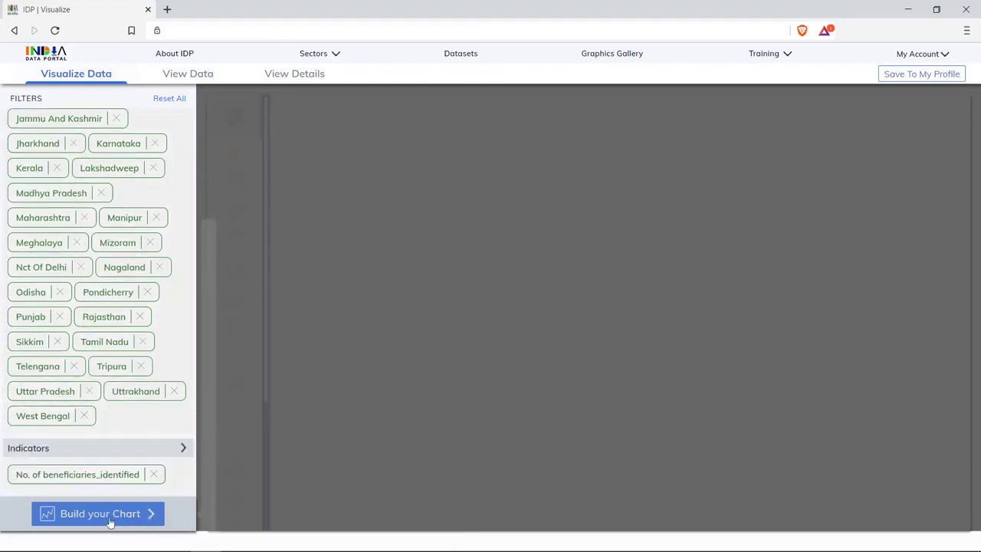
# Build the state-level map of identified beneficiaries, then switch it to a donut chart.
pyautogui.click(312, 310)
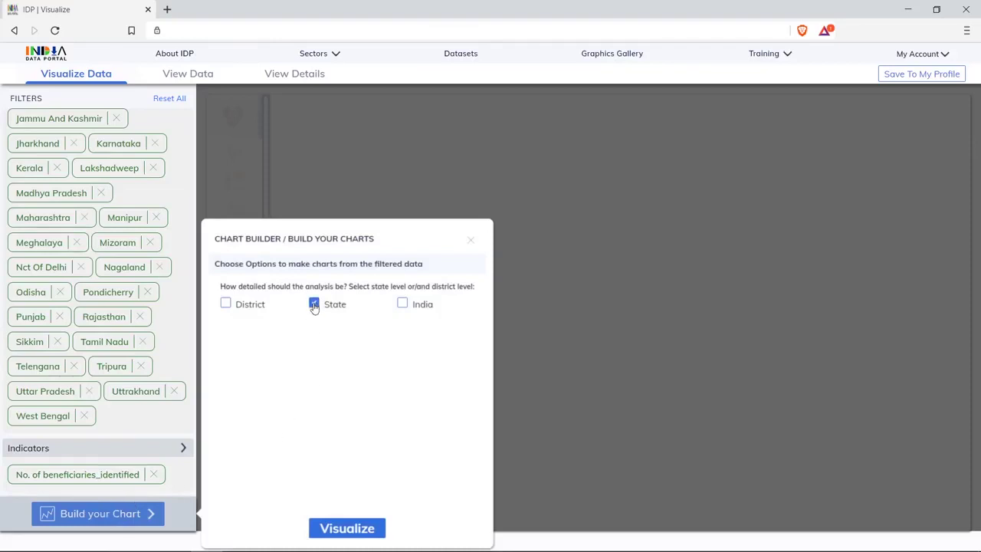
pyautogui.click(346, 528)
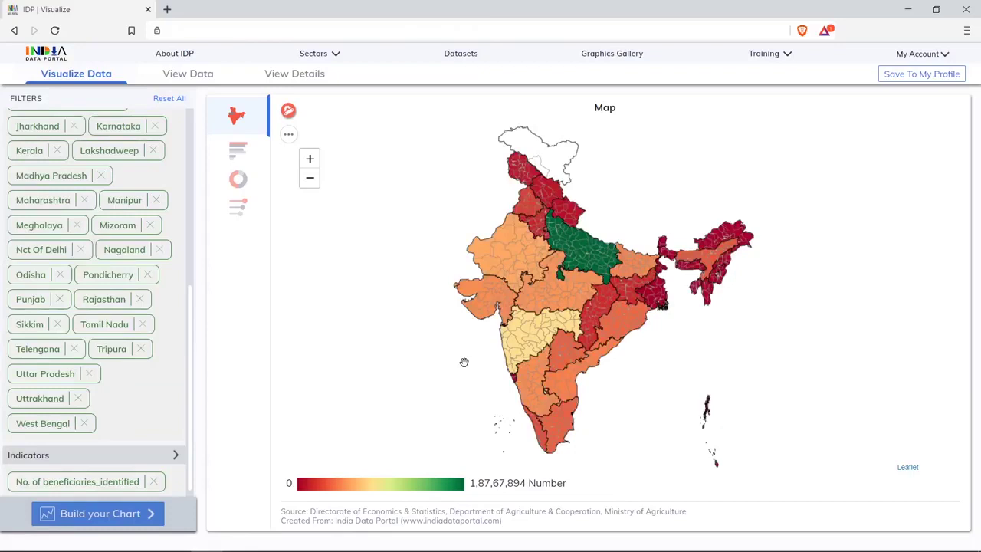
pyautogui.click(239, 182)
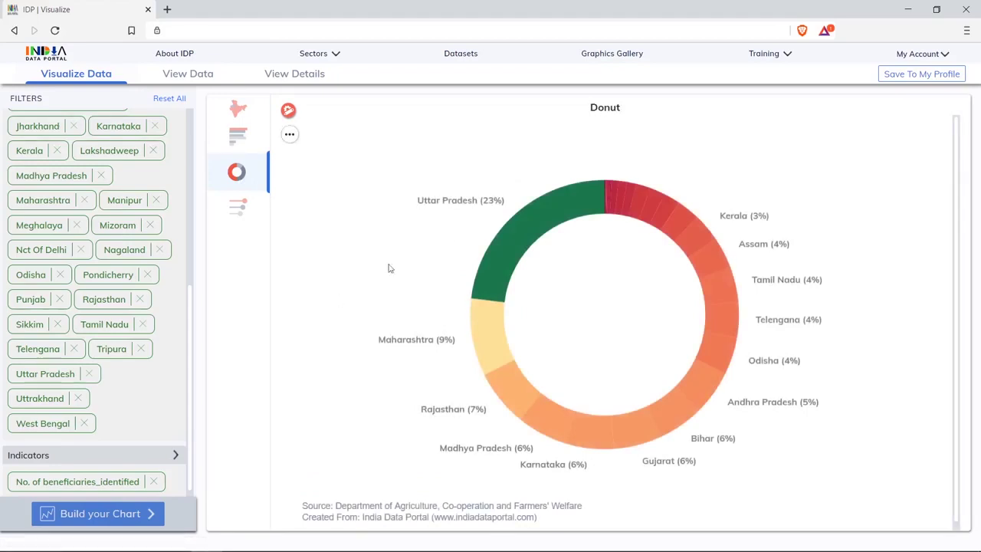
pyautogui.moveTo(781, 58)
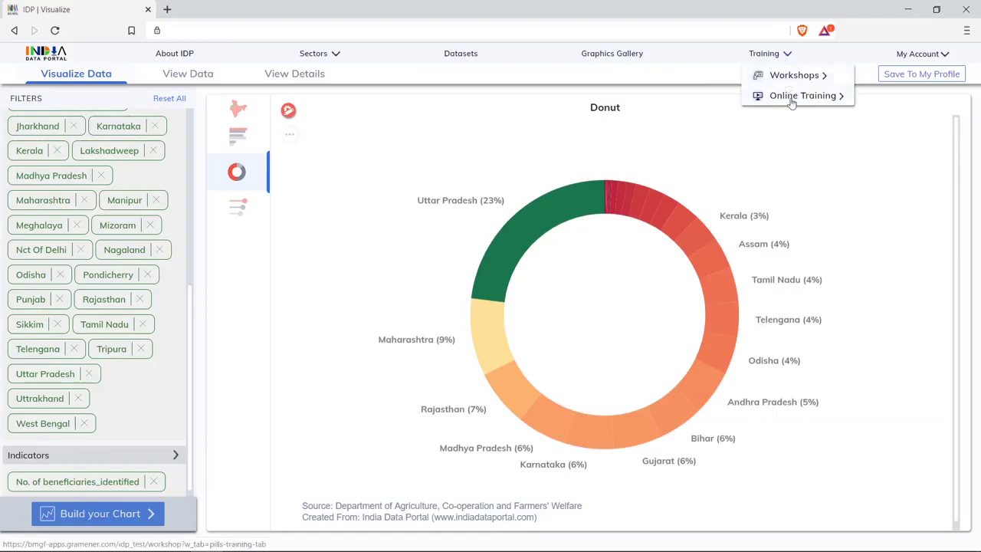